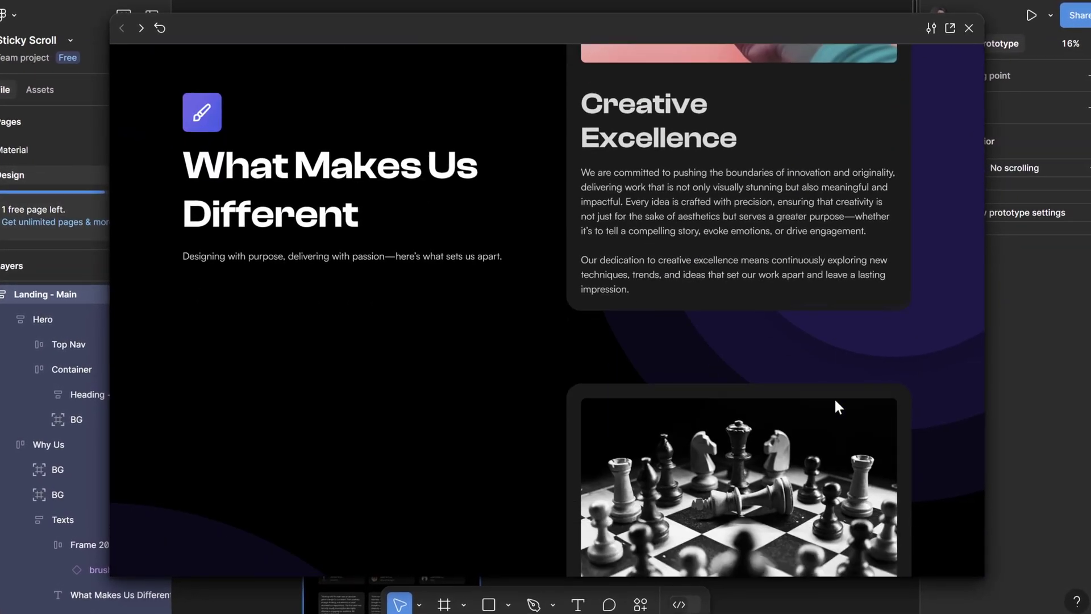
# Look over the sticky heading in the prototype preview and the Hero and Why Us sections of the Landing - Main frame
pyautogui.scroll(-10, 833, 396)
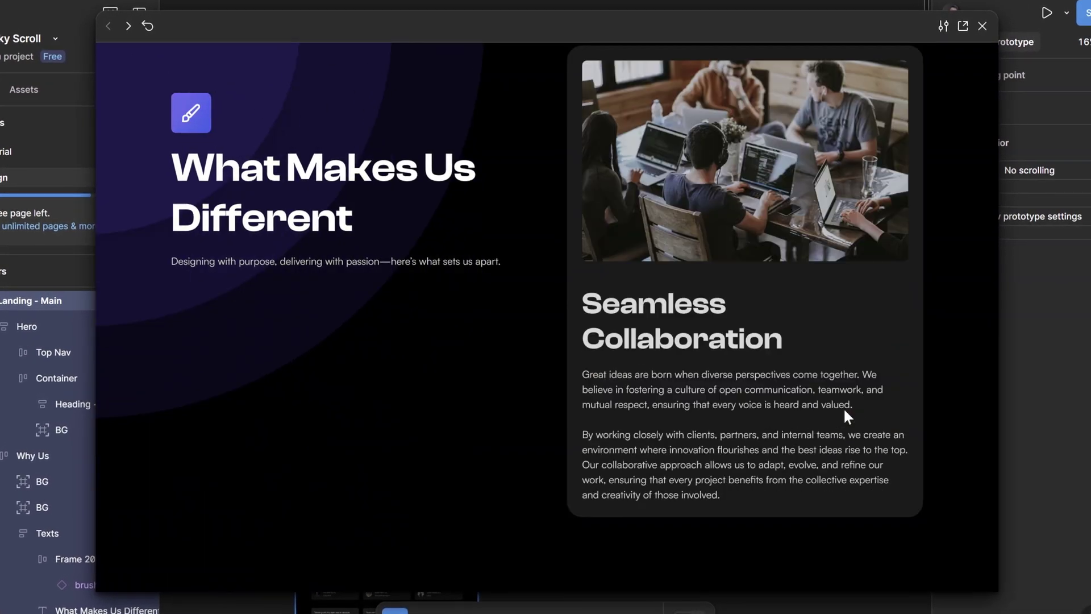
pyautogui.scroll(-10, 843, 407)
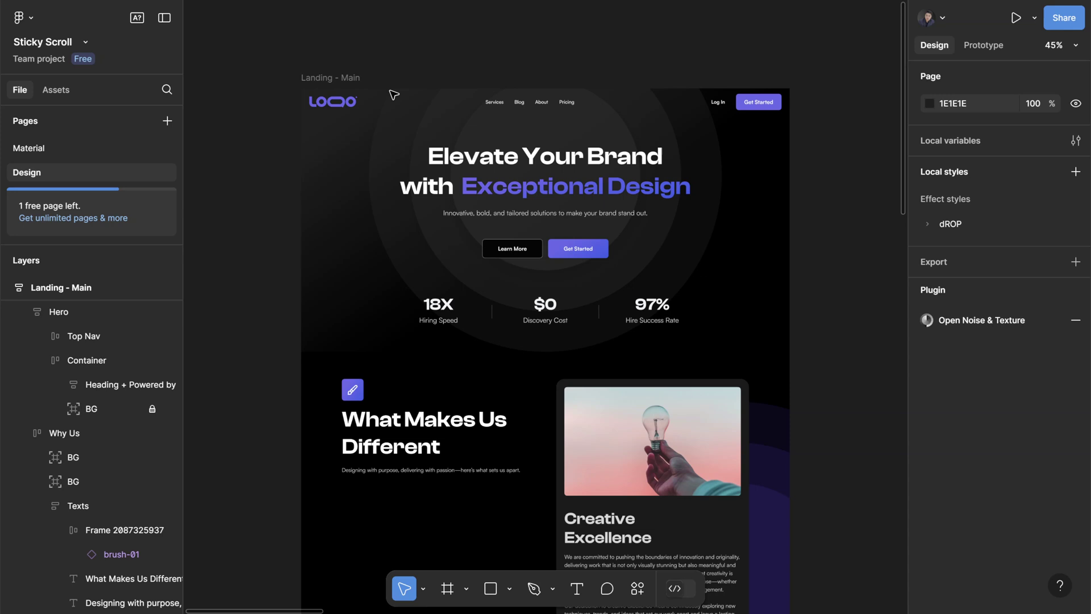
pyautogui.scroll(-1, 398, 102)
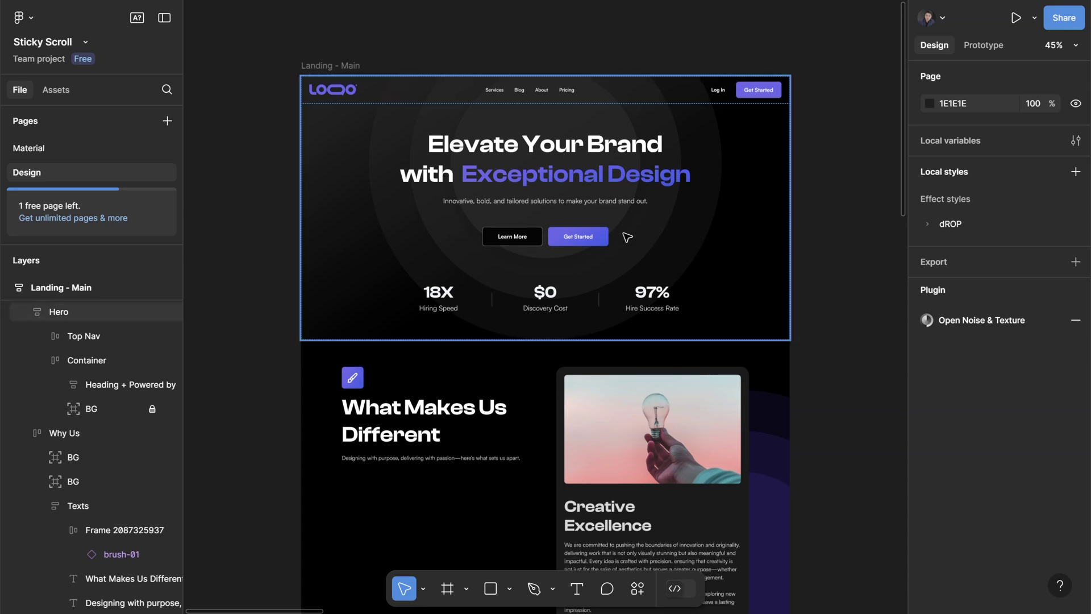
pyautogui.click(753, 409)
pyautogui.scroll(-3, 748, 418)
pyautogui.scroll(-5, 738, 453)
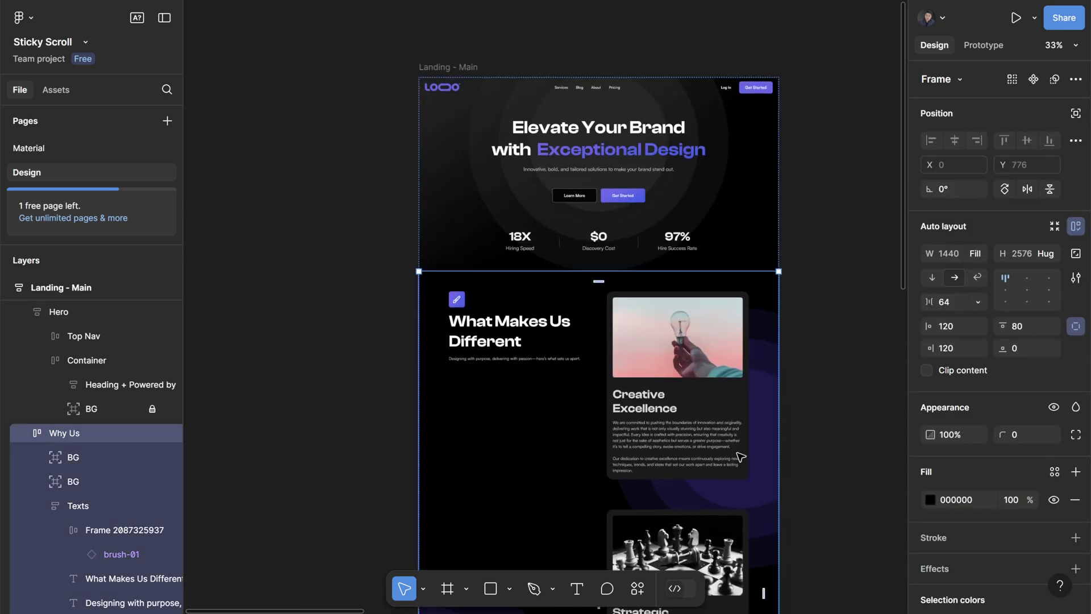
pyautogui.scroll(5, 631, 130)
pyautogui.scroll(4, 634, 134)
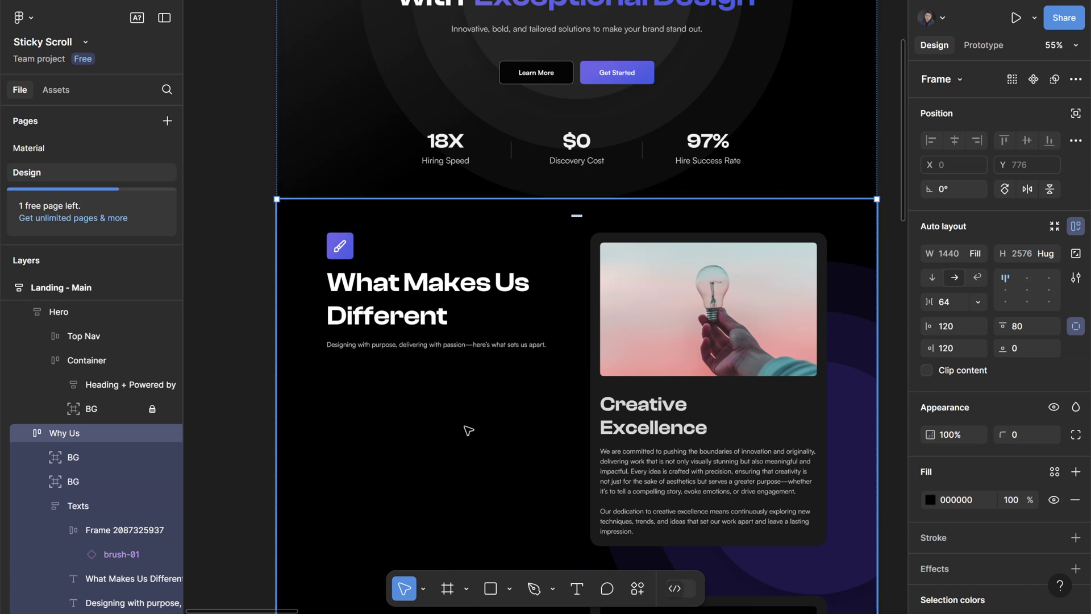
pyautogui.scroll(-3, 468, 430)
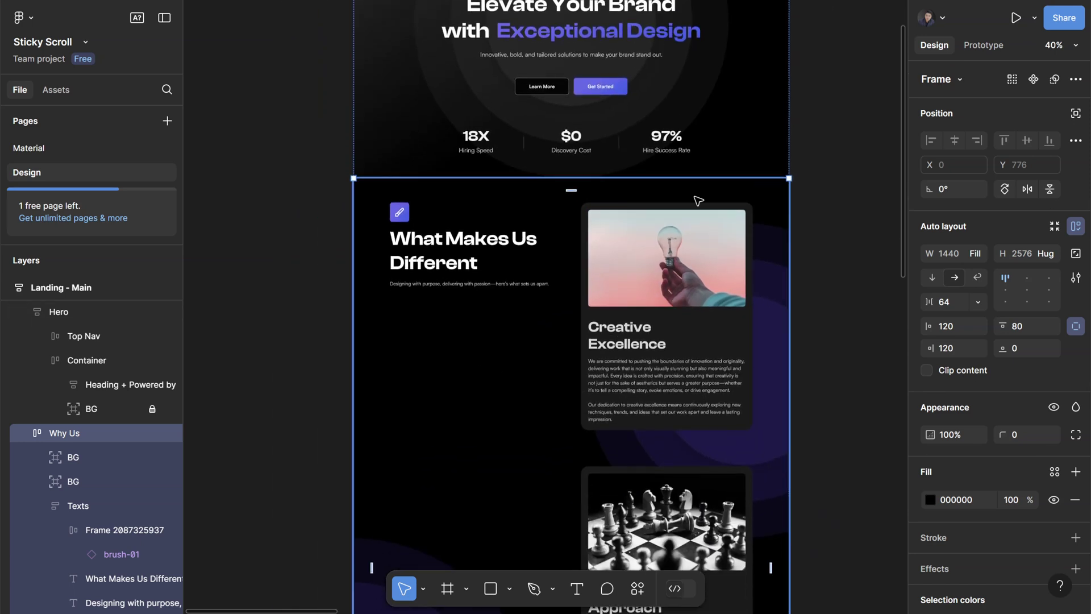
pyautogui.scroll(-8, 732, 421)
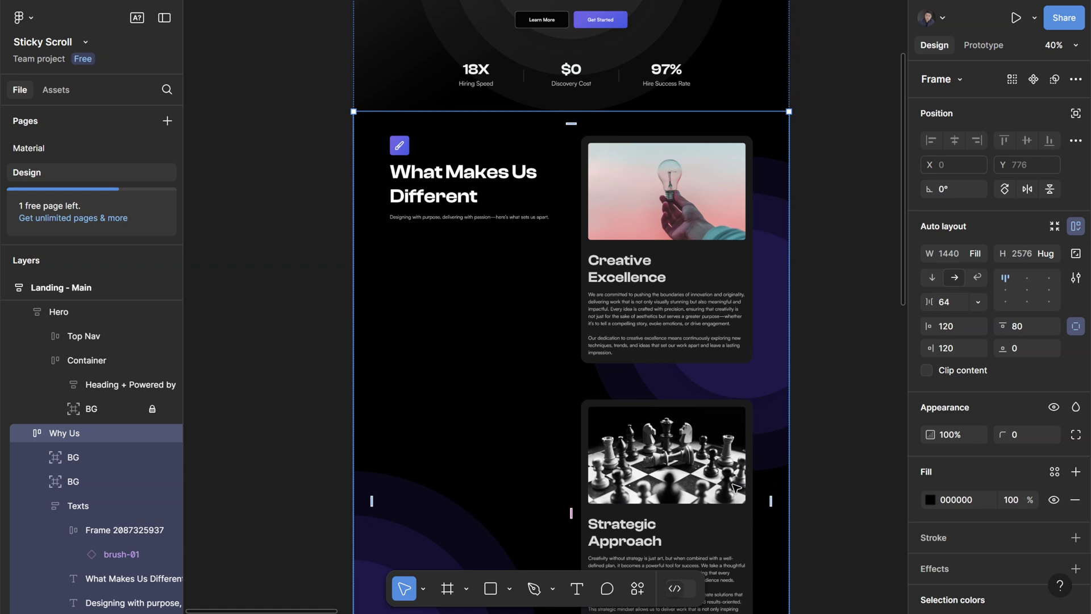
# Preview the landing page inline and check how the What Makes Us Different heading scrolls past the cards, closing the preview after
pyautogui.scroll(12, 733, 483)
pyautogui.click(692, 335)
pyautogui.hotkey('shift', 'space')
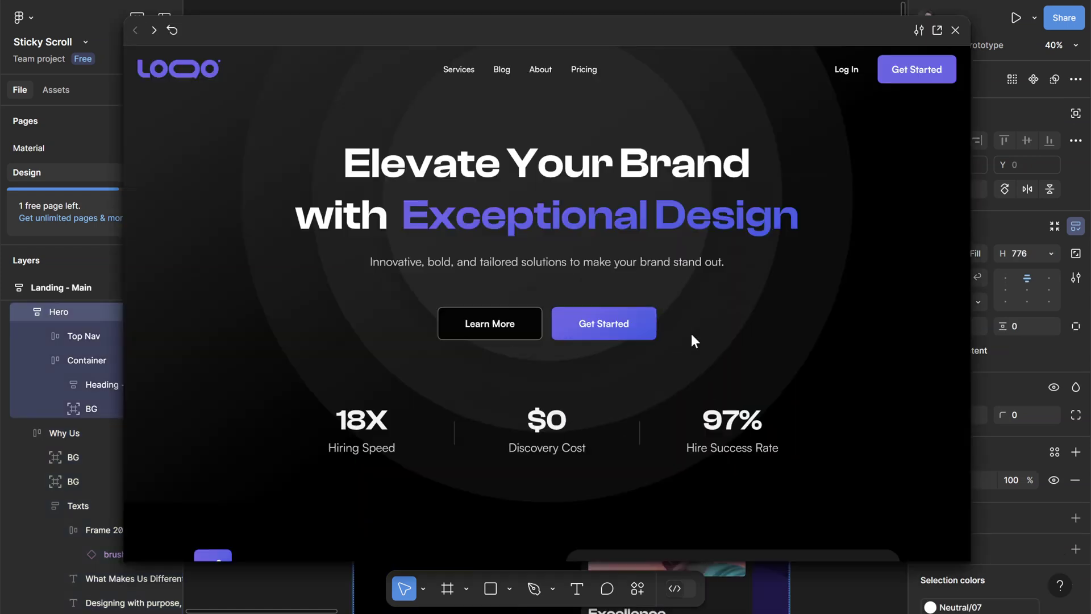
pyautogui.scroll(-10, 691, 333)
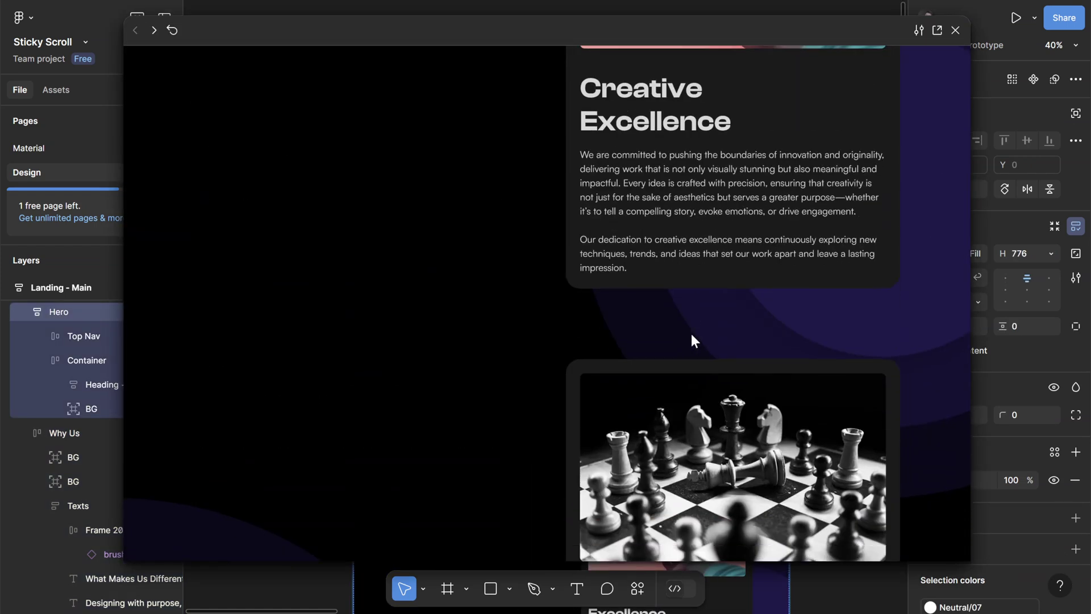
pyautogui.scroll(-10, 692, 336)
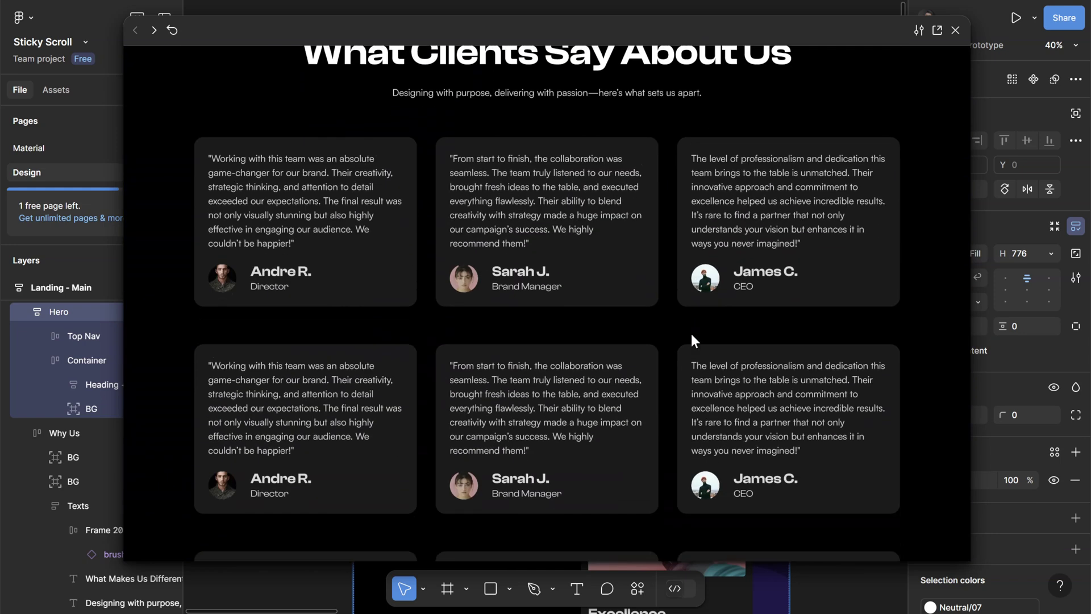
pyautogui.scroll(-2, 692, 335)
pyautogui.press('Escape')
# Set the scroll position of the Texts frame in the Why Us section to Sticky (stop at top edge)
pyautogui.click(877, 104)
pyautogui.scroll(-3, 645, 113)
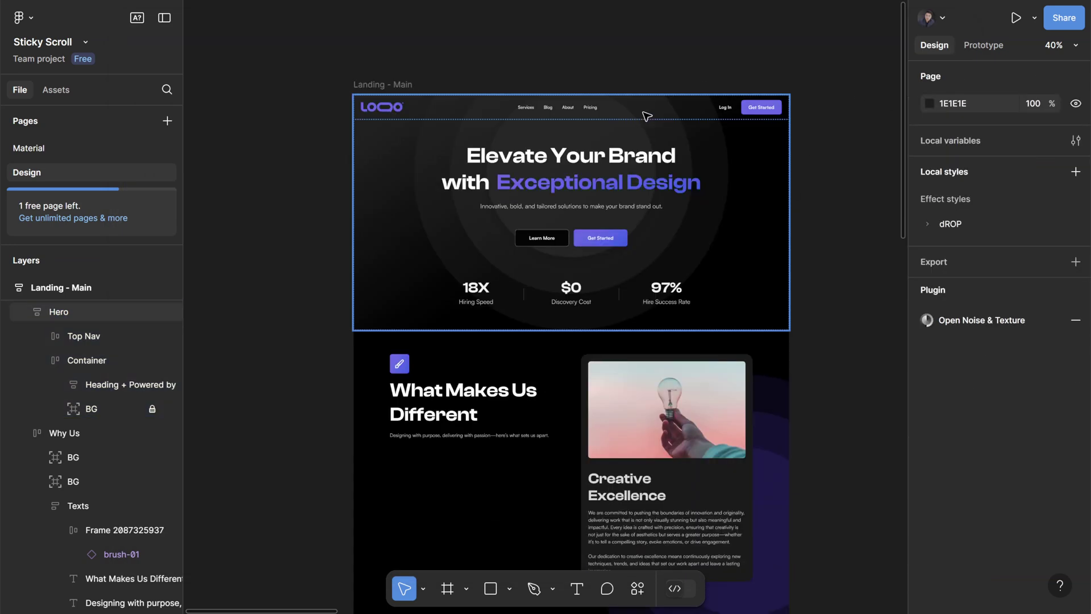
pyautogui.click(462, 365)
pyautogui.scroll(3, 421, 462)
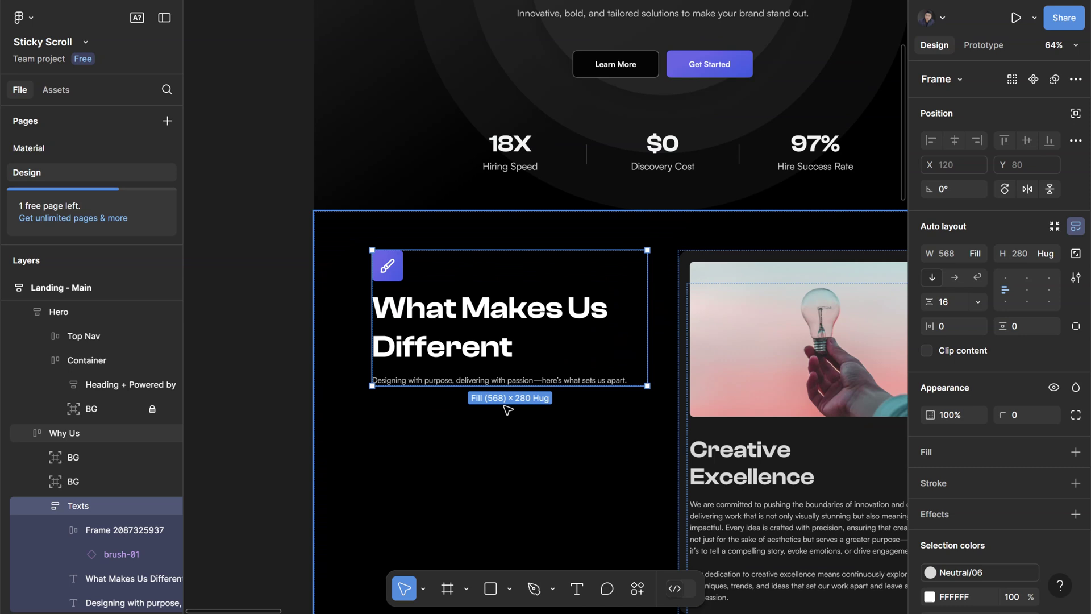
pyautogui.click(42, 506)
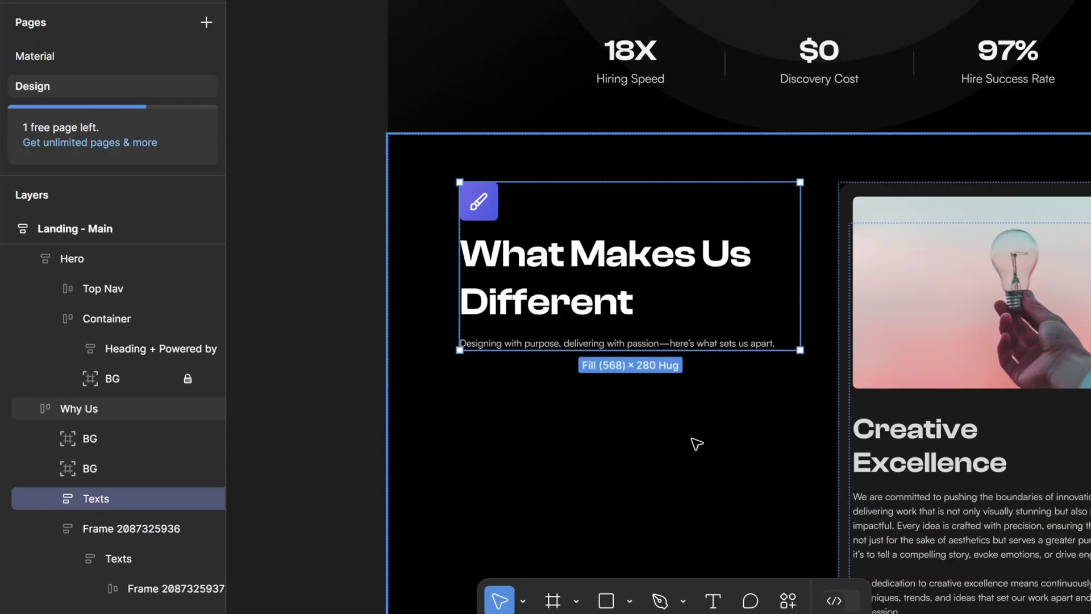
pyautogui.click(984, 45)
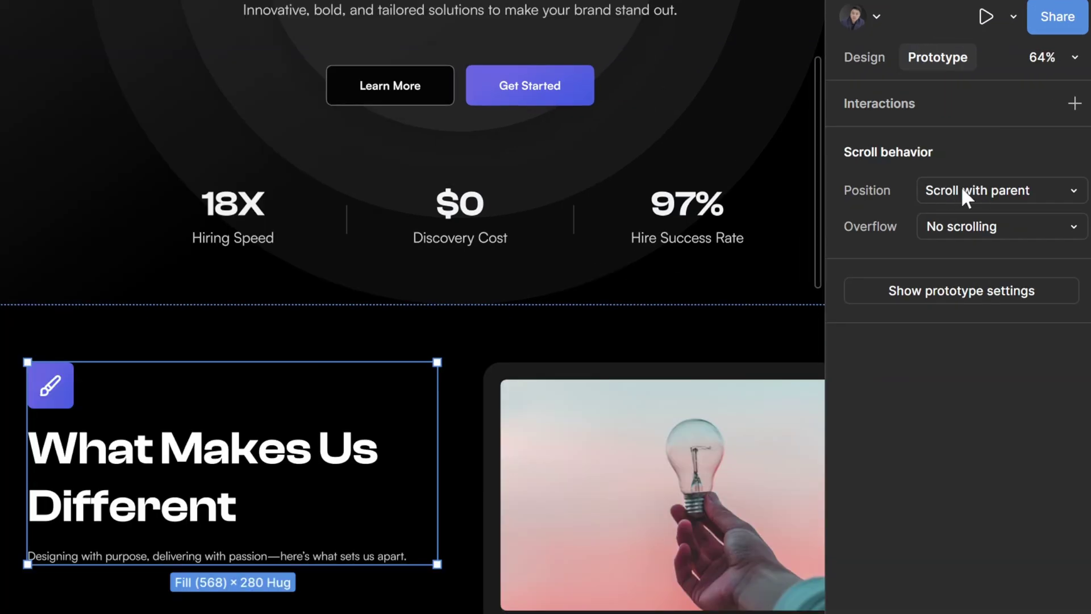
pyautogui.click(1026, 134)
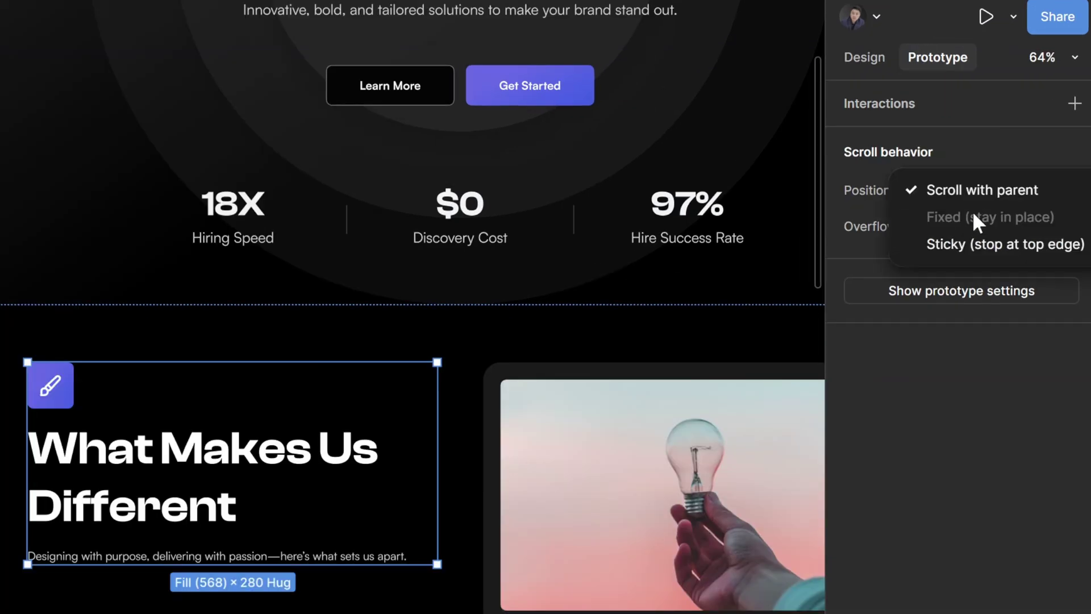
pyautogui.click(1028, 247)
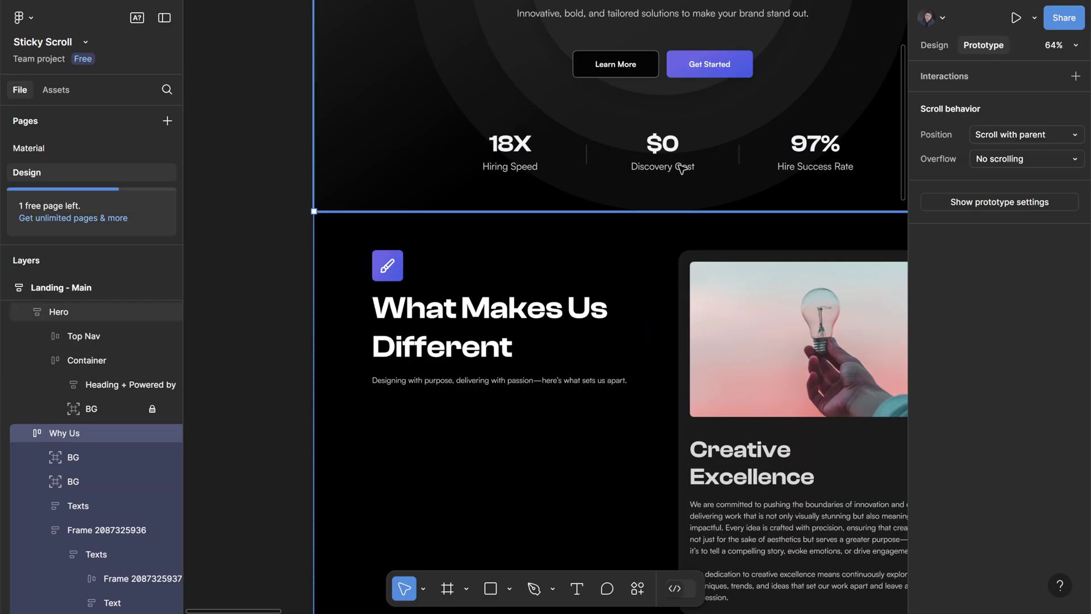
# Preview the page through to the testimonials and back, checking the heading block's sticky behaviour, and close the preview
pyautogui.hotkey('shift', 'space')
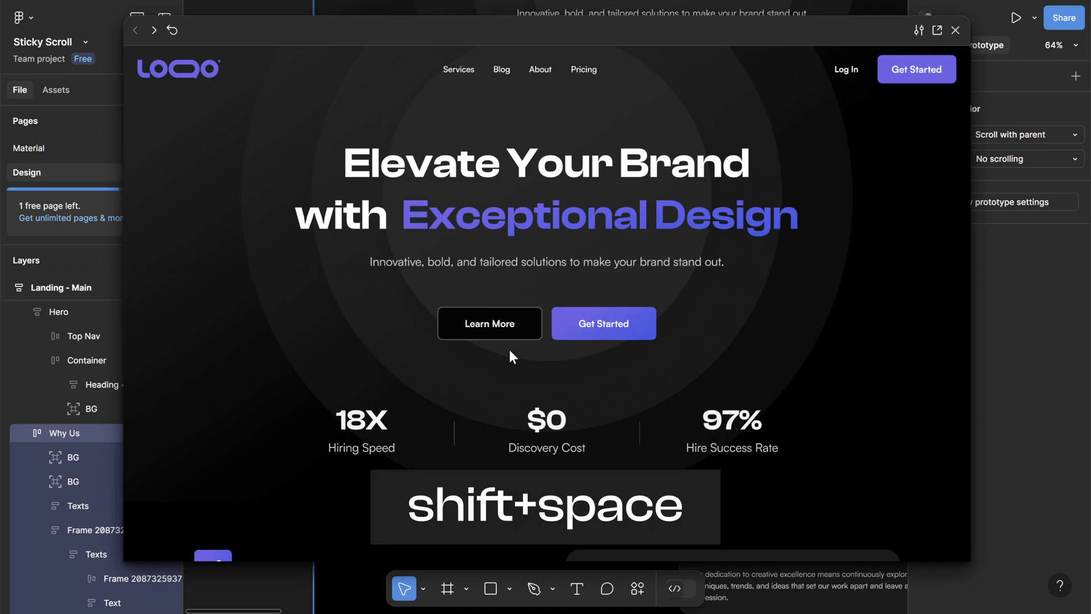
pyautogui.scroll(-5, 600, 289)
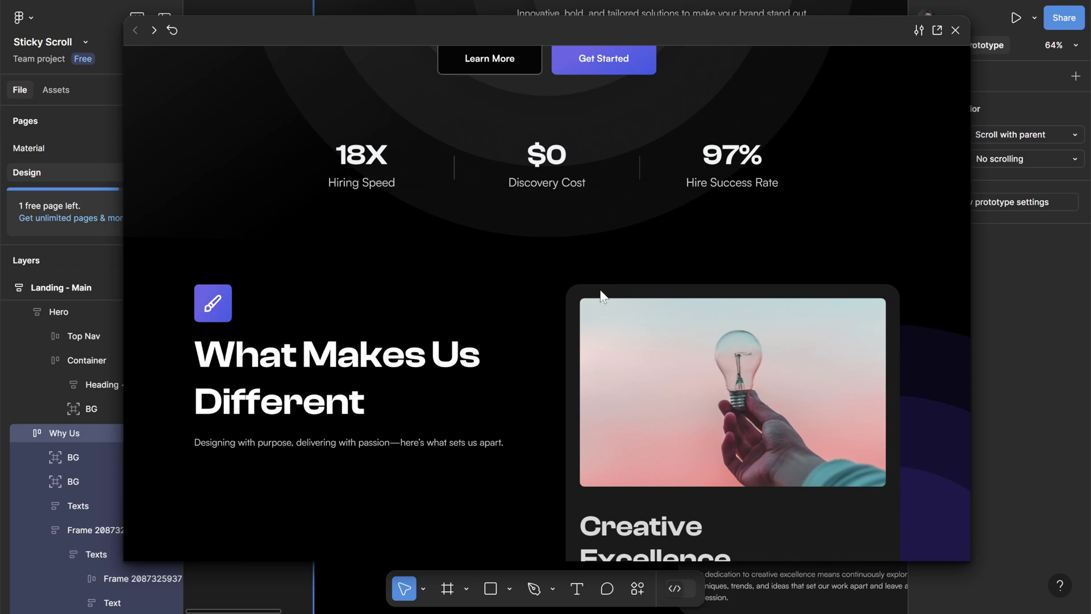
pyautogui.scroll(5, 600, 289)
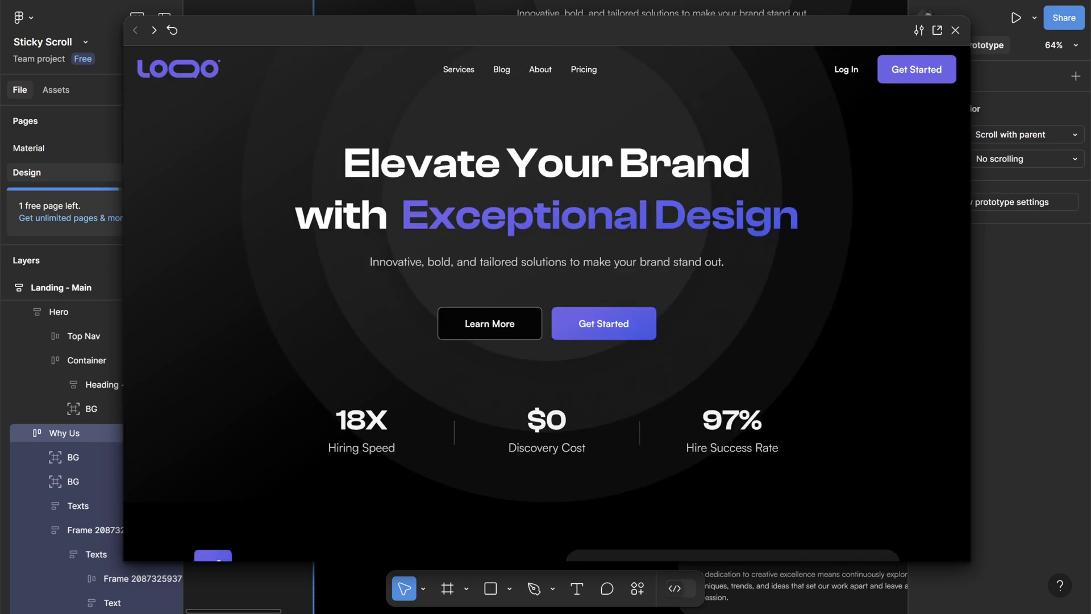
pyautogui.scroll(-5, 455, 284)
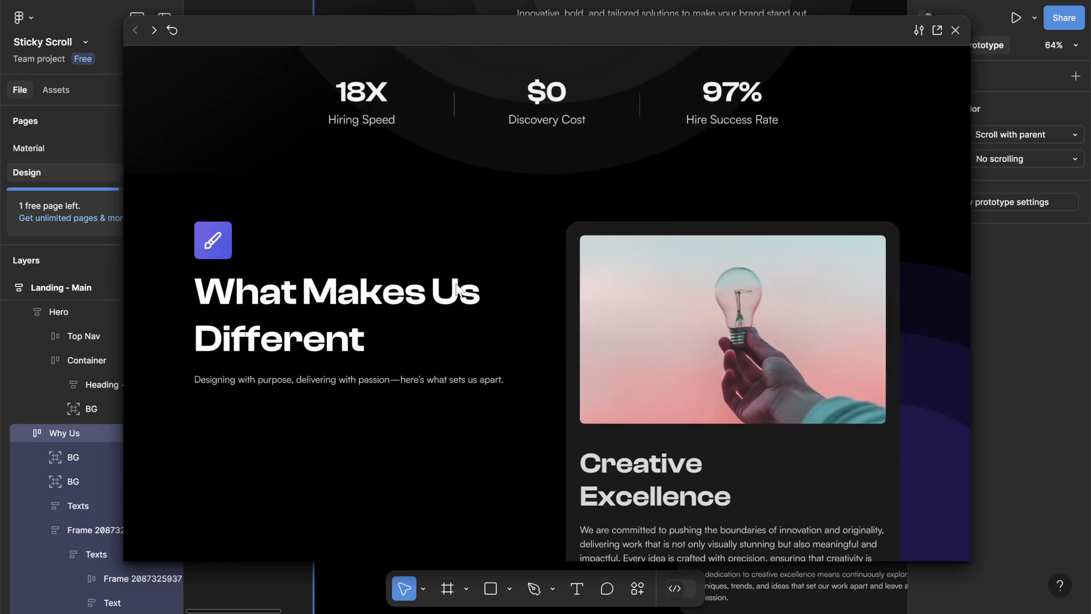
pyautogui.scroll(-5, 456, 285)
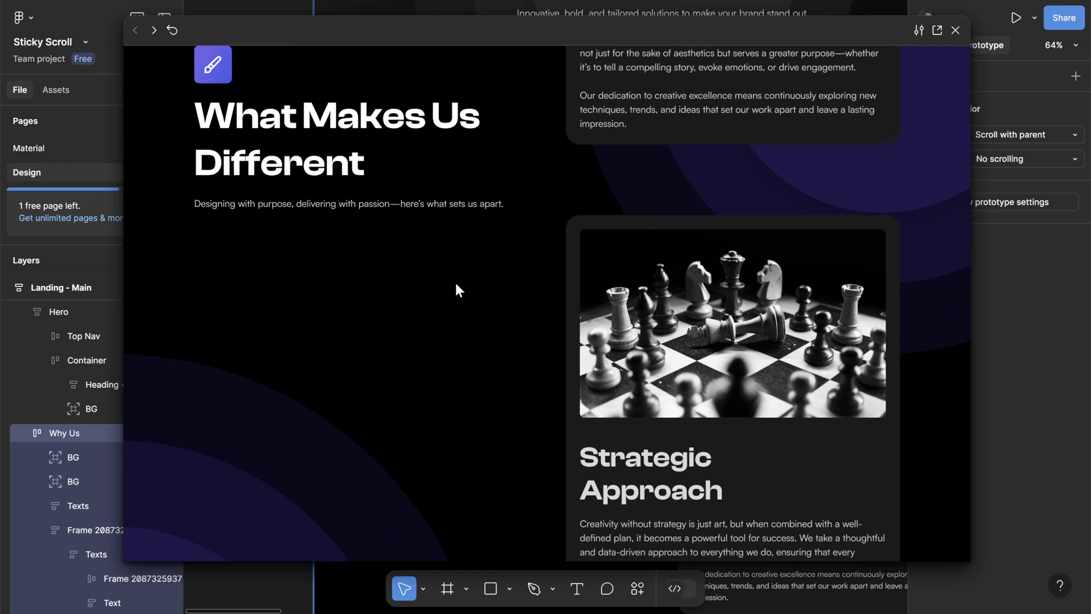
pyautogui.scroll(-3, 456, 290)
pyautogui.scroll(-5, 290, 51)
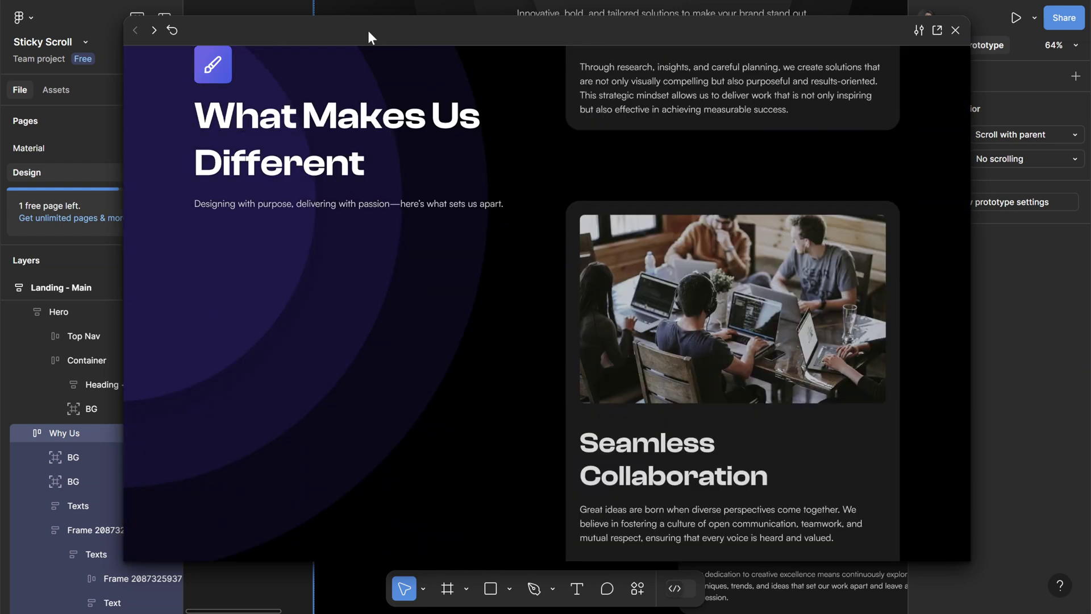
pyautogui.scroll(-10, 422, 315)
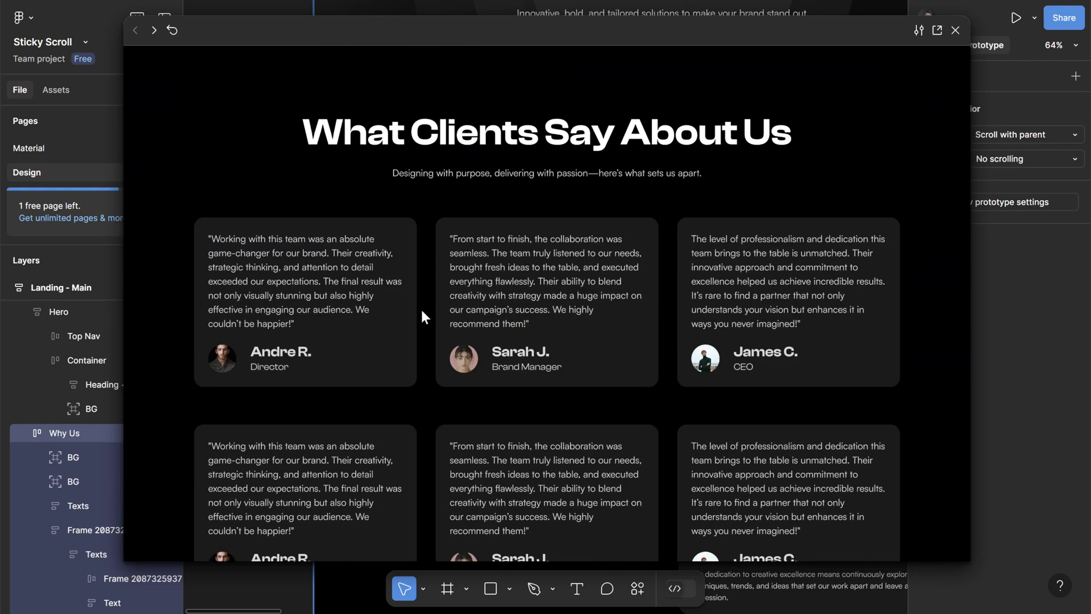
pyautogui.scroll(-2, 422, 316)
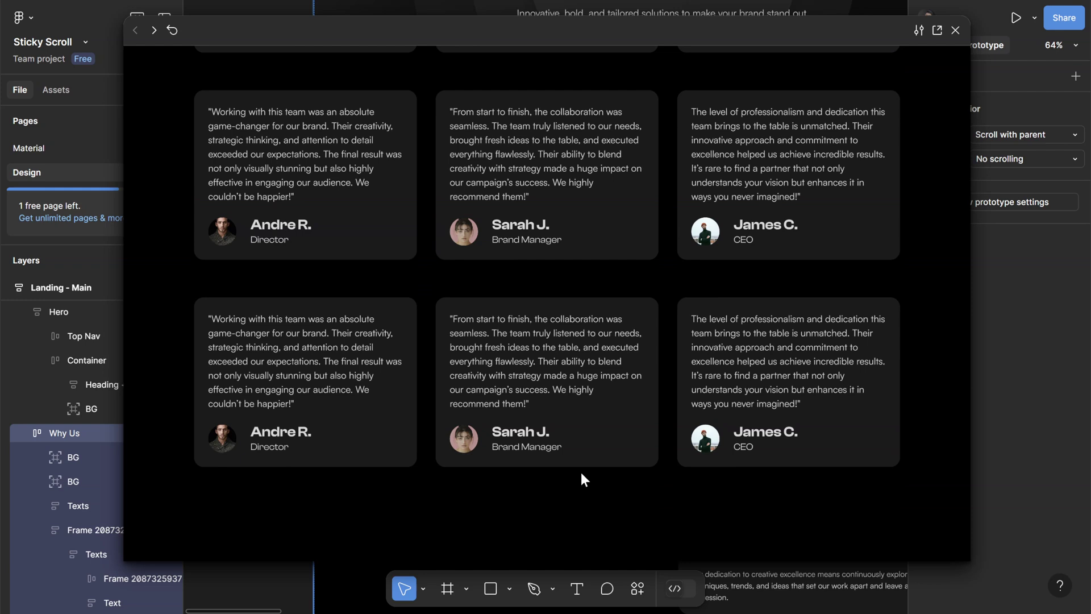
pyautogui.scroll(4, 581, 478)
pyautogui.scroll(10, 581, 478)
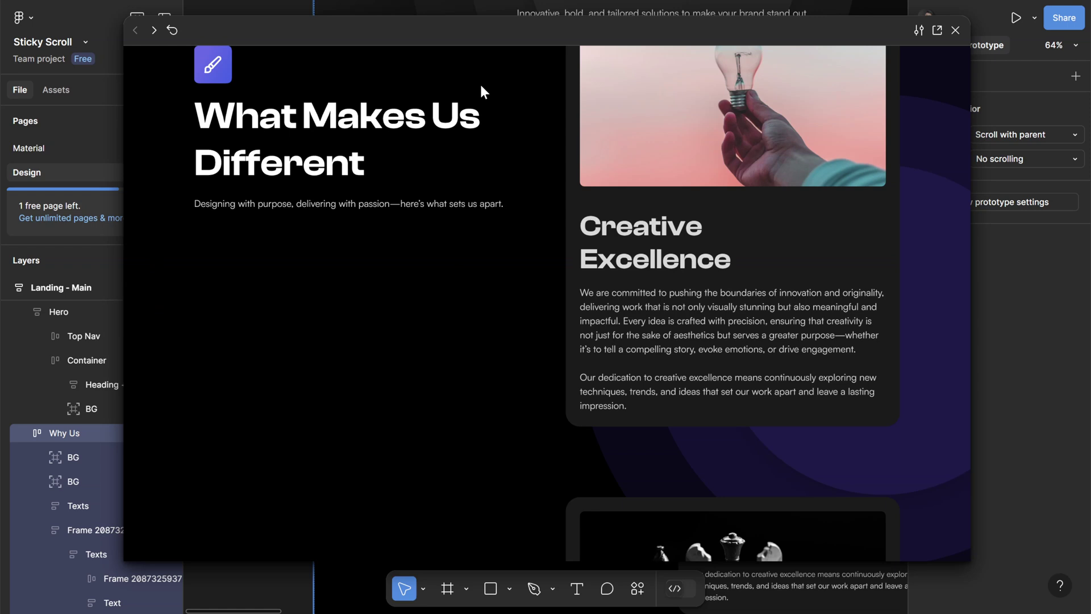
pyautogui.hotkey('shift', 'space')
# Give the sticky Texts frame in the Why Us section a top auto layout padding of 80
pyautogui.doubleClick(462, 319)
pyautogui.doubleClick(461, 319)
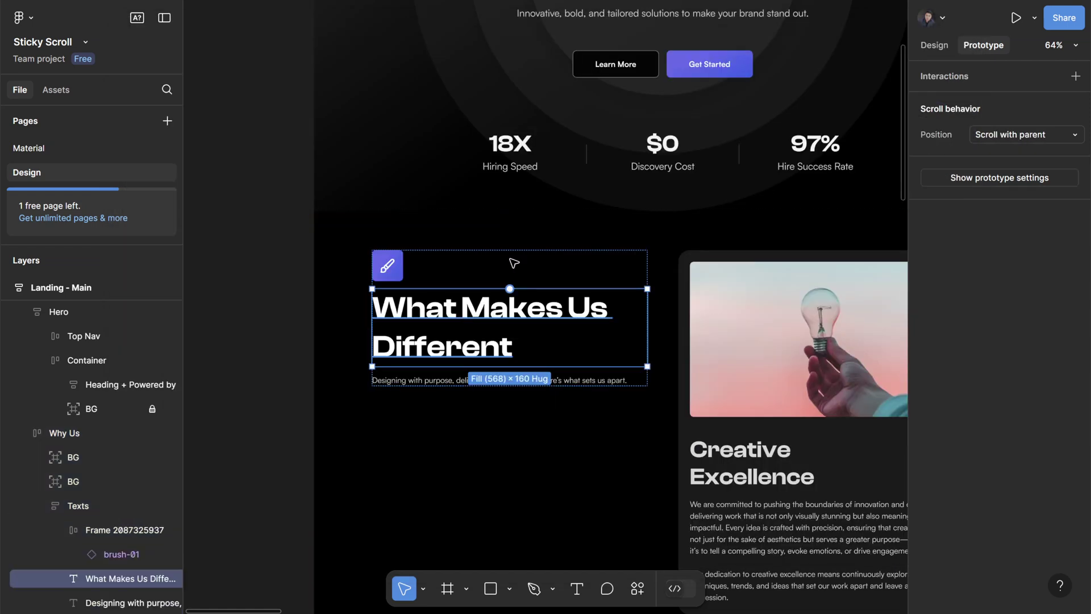
pyautogui.click(550, 270)
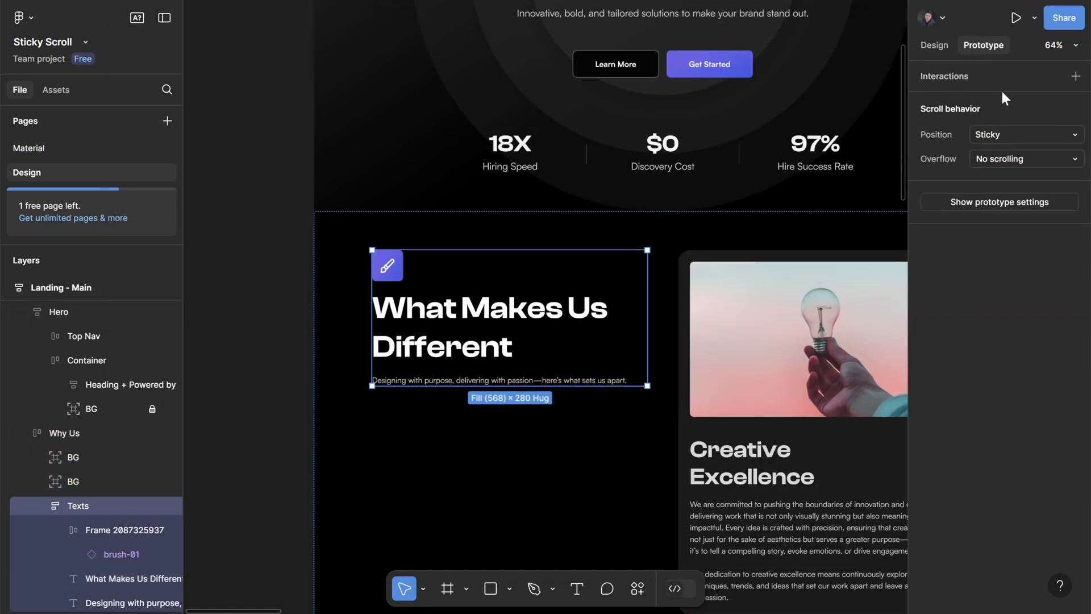
pyautogui.click(935, 46)
pyautogui.click(1076, 326)
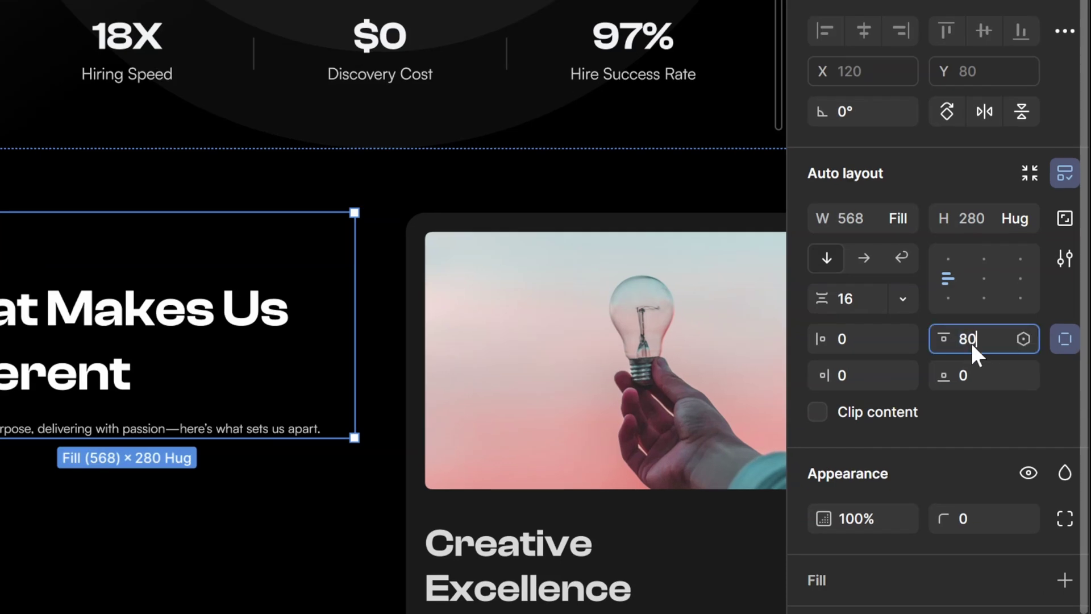
pyautogui.click(971, 340)
pyautogui.write('80')
pyautogui.press('Return')
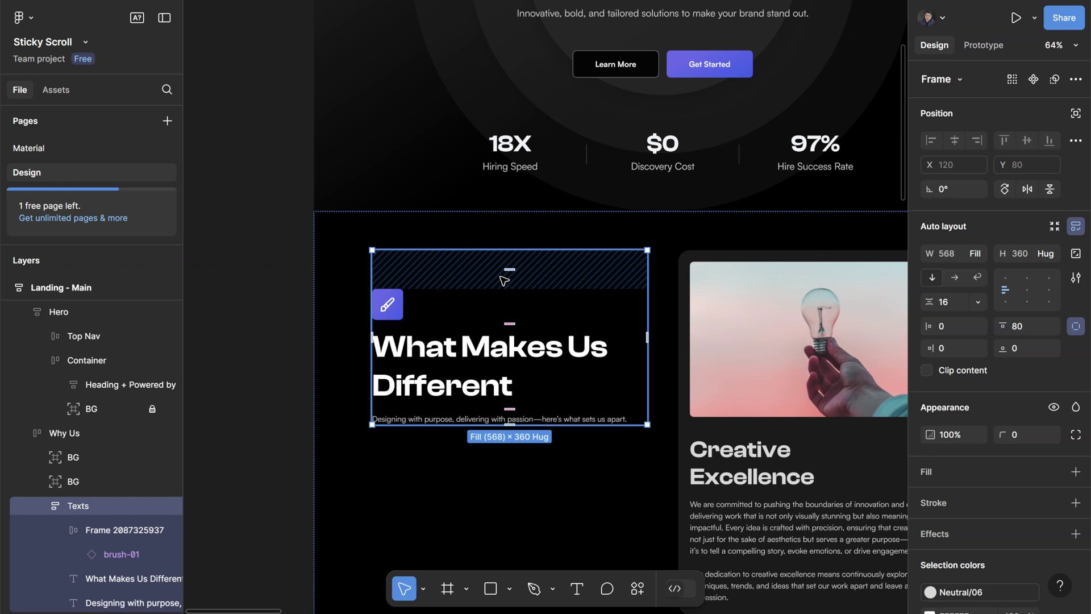
# Preview the page again and check the sticky heading's spacing from the top edge down to the What Clients Say About Us section
pyautogui.hotkey('shift', 'space')
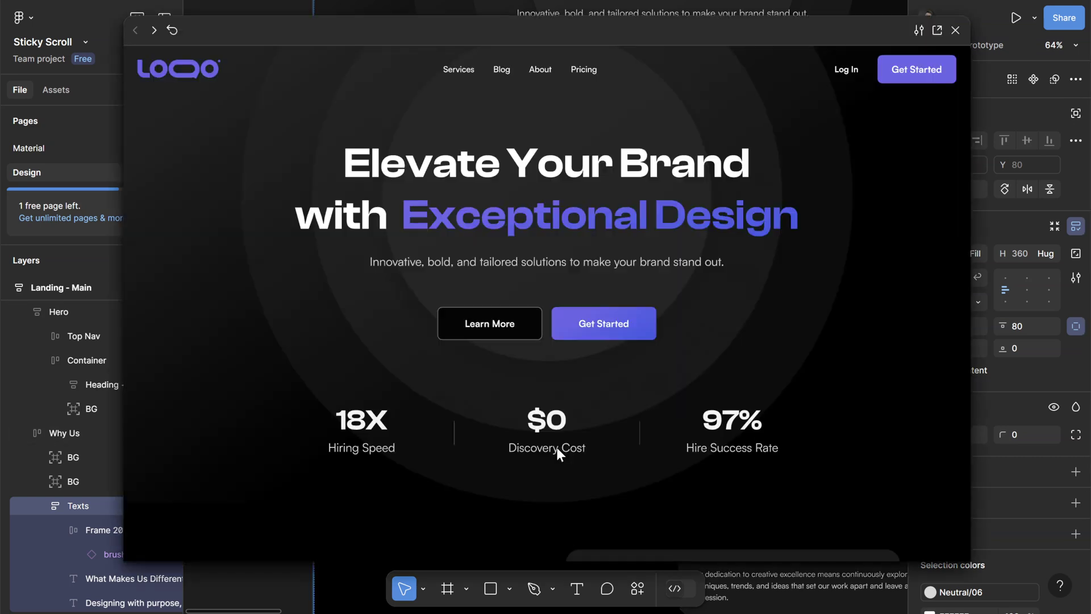
pyautogui.scroll(-10, 557, 453)
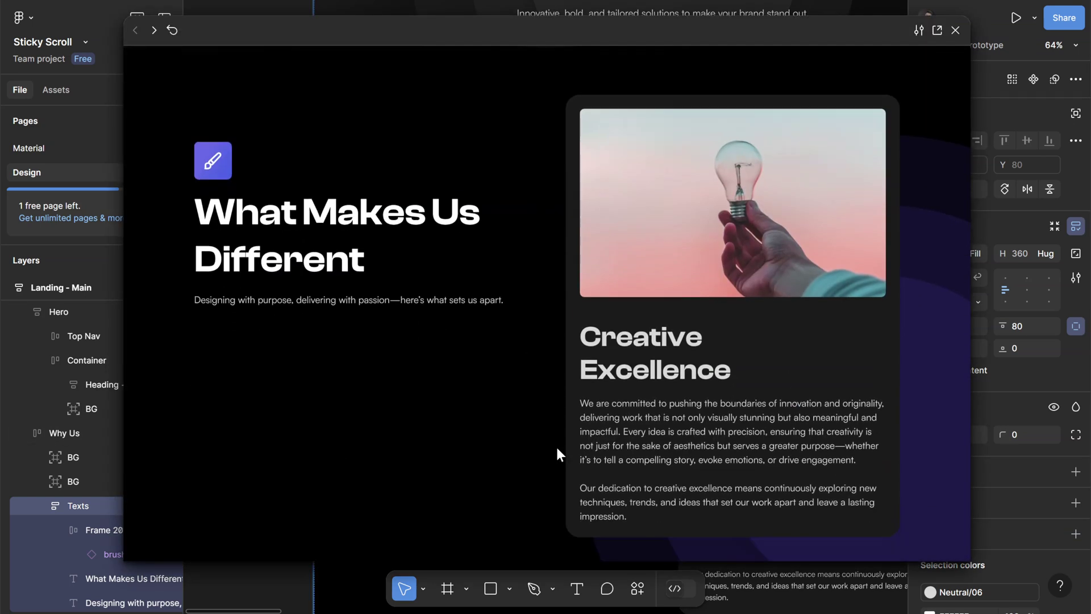
pyautogui.scroll(-4, 557, 453)
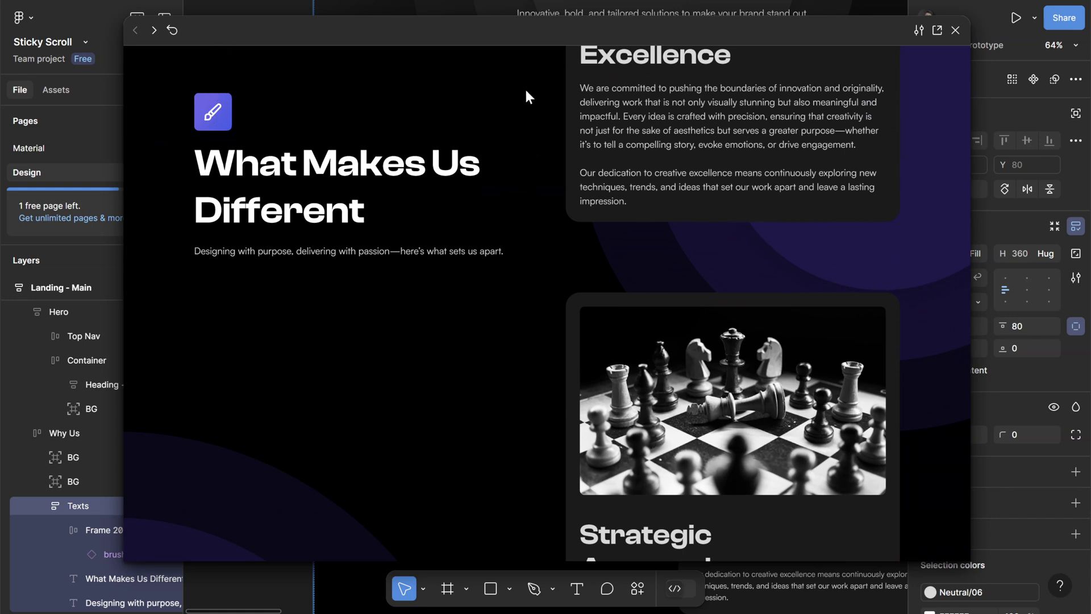
pyautogui.scroll(-10, 575, 294)
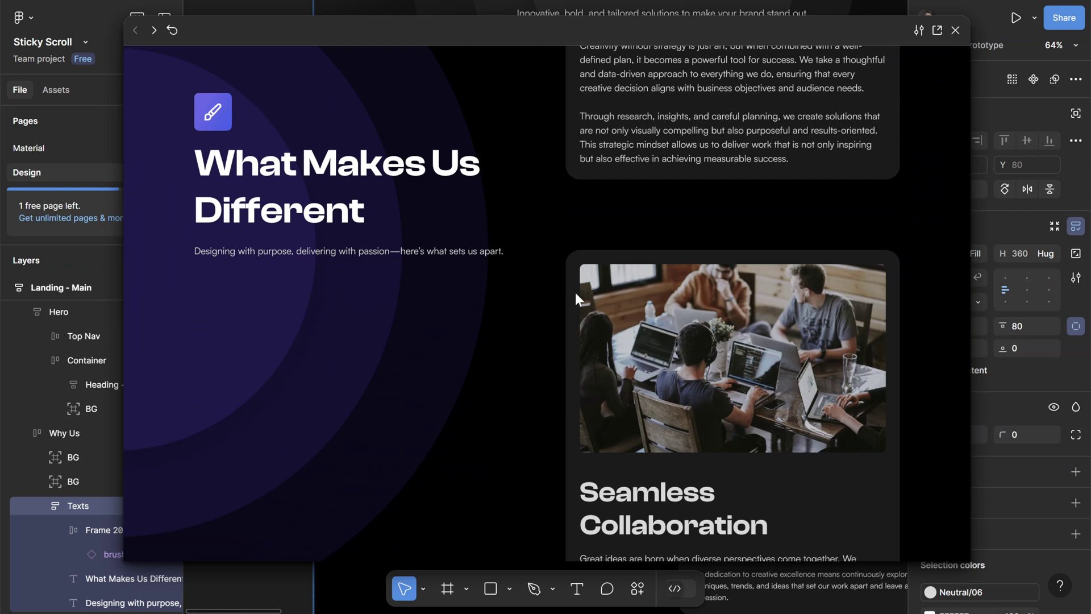
pyautogui.scroll(-10, 575, 292)
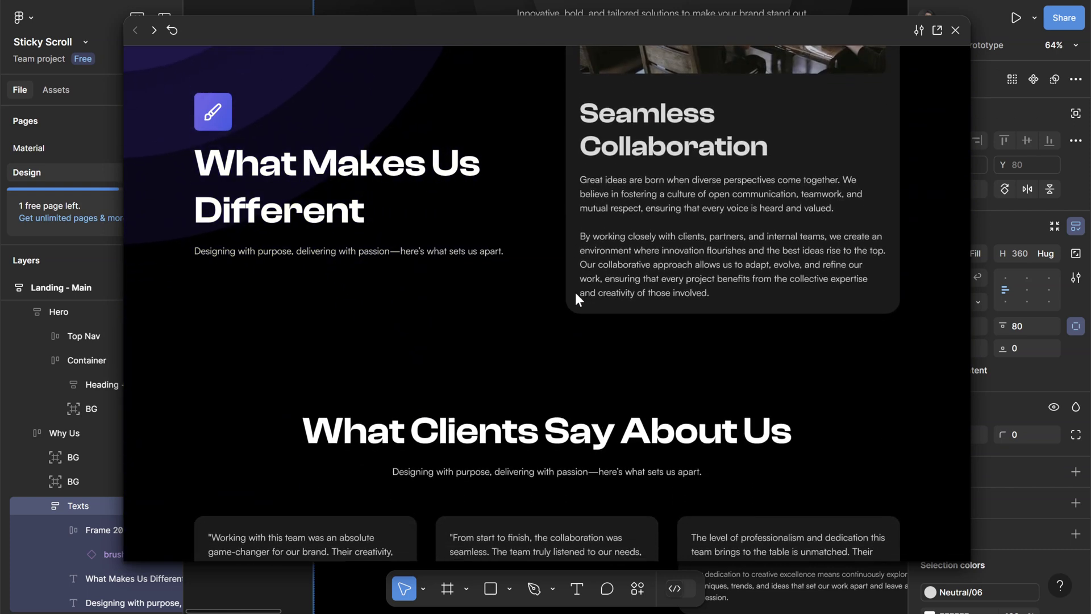
pyautogui.scroll(-5, 575, 292)
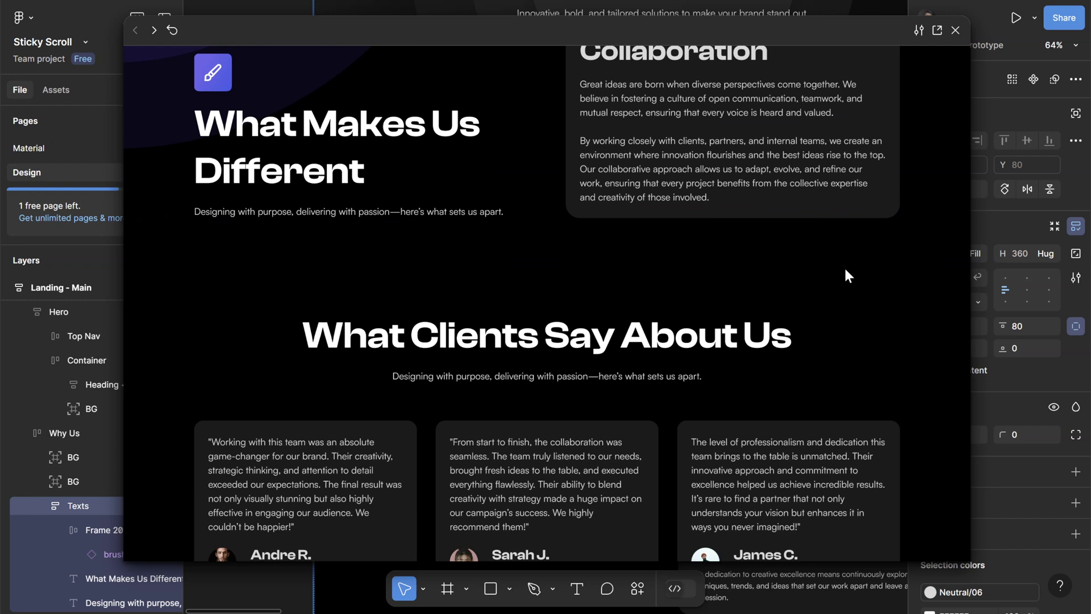
pyautogui.scroll(-5, 596, 283)
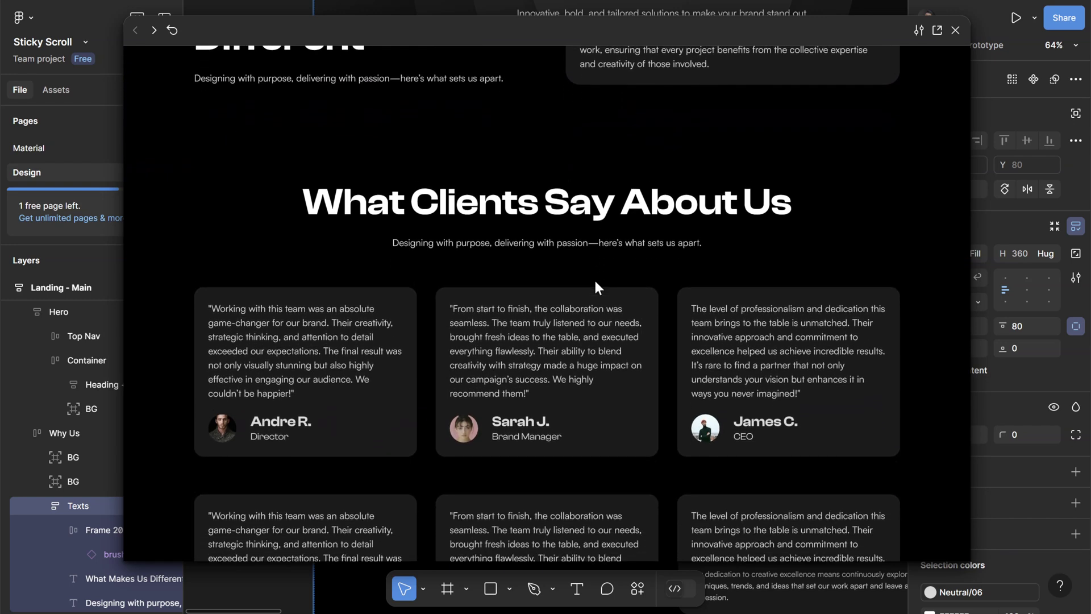
# Check the rest of the page preview through the testimonial cards and back to the Why Us section, and close the preview
pyautogui.scroll(-5, 595, 284)
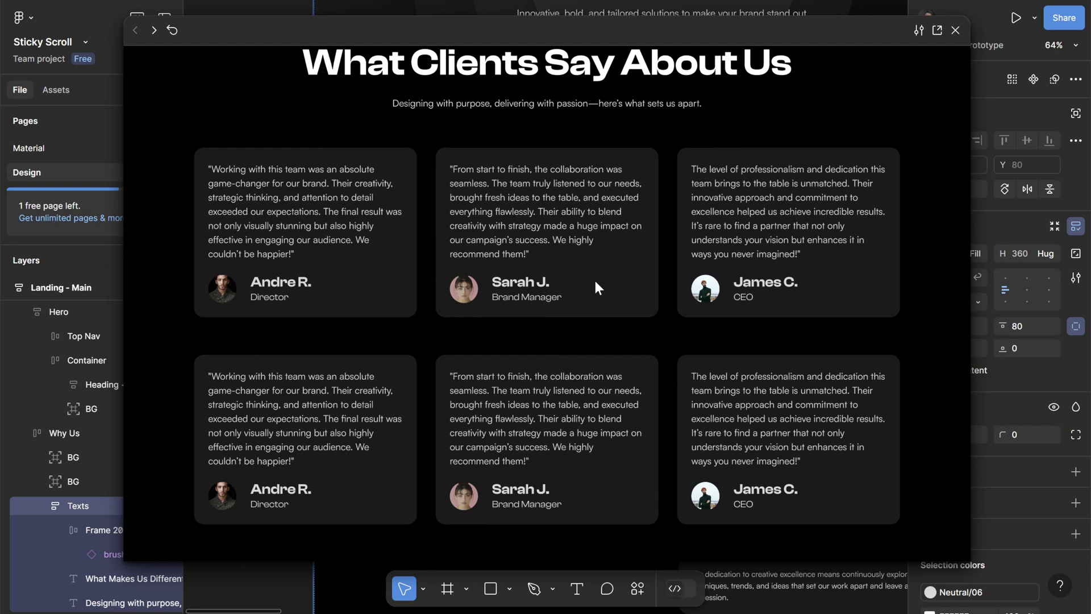
pyautogui.scroll(-5, 595, 278)
pyautogui.scroll(-3, 595, 281)
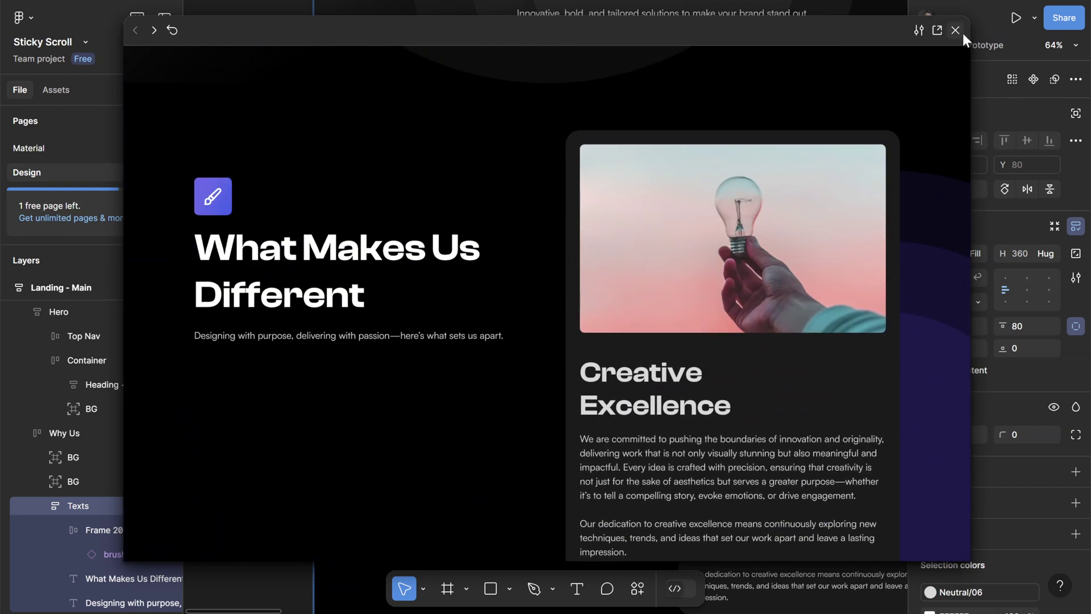
pyautogui.click(956, 31)
pyautogui.click(856, 304)
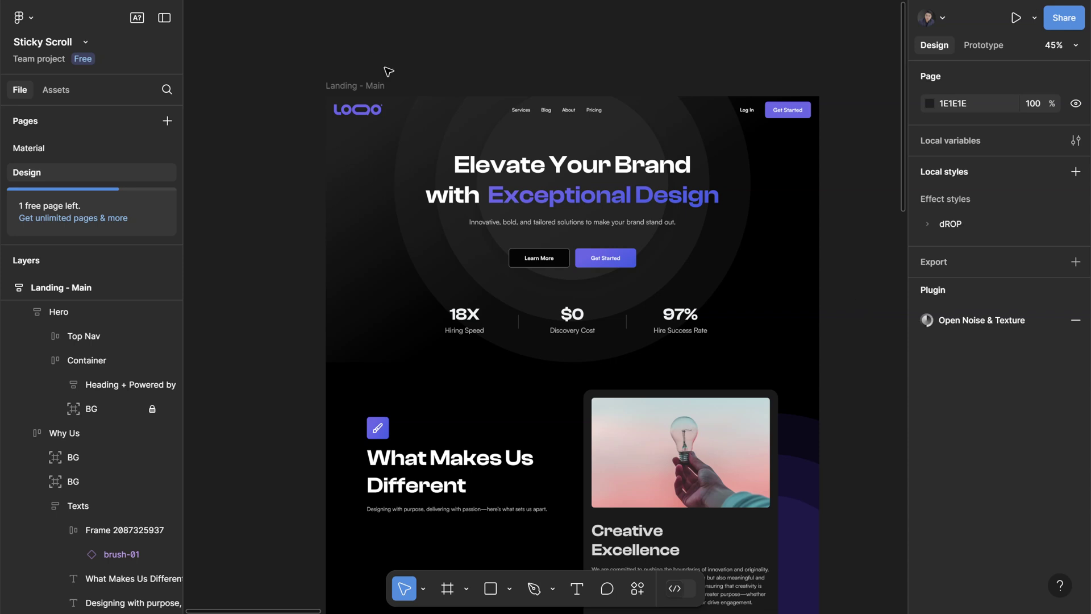
# Preview the Landing - Main frame, compare the top alignment of the heading block and the first card, and close the preview
pyautogui.click(363, 85)
pyautogui.hotkey('shift', 'space')
pyautogui.scroll(-3, 625, 278)
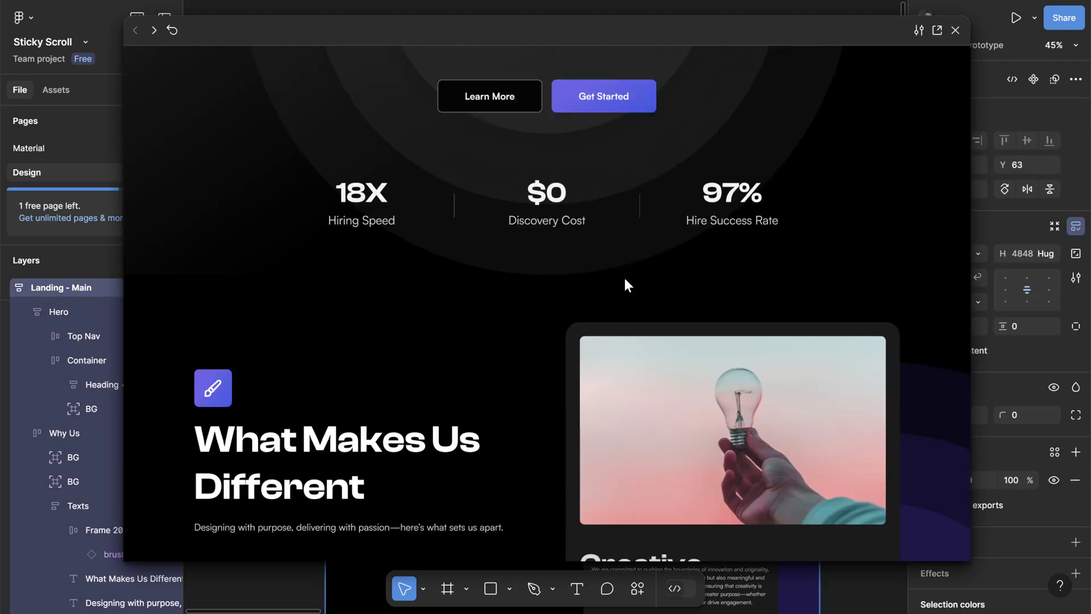
pyautogui.scroll(-3, 625, 277)
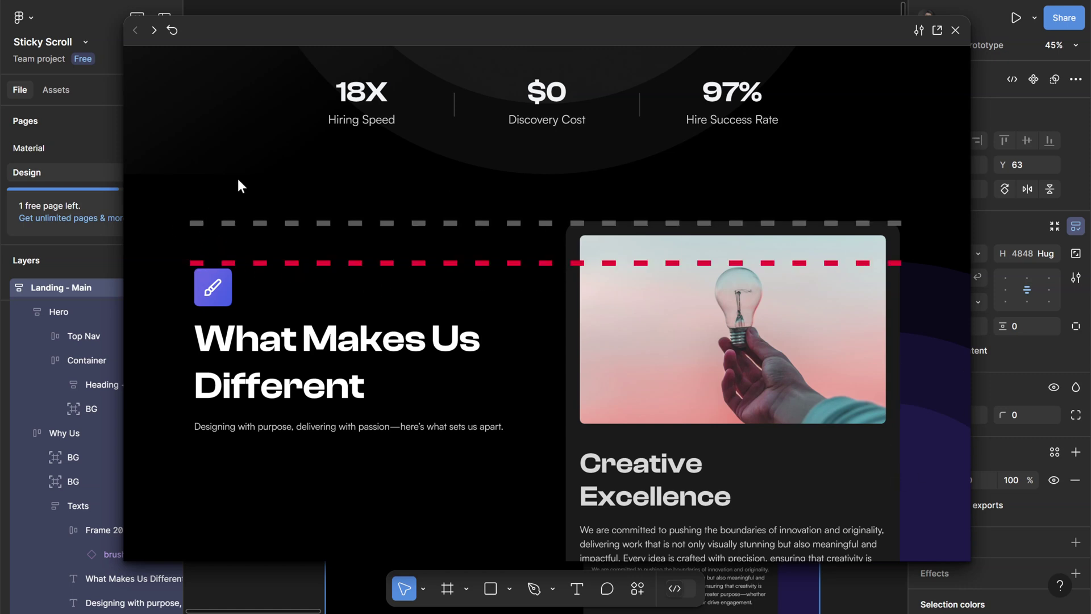
pyautogui.scroll(4, 215, 239)
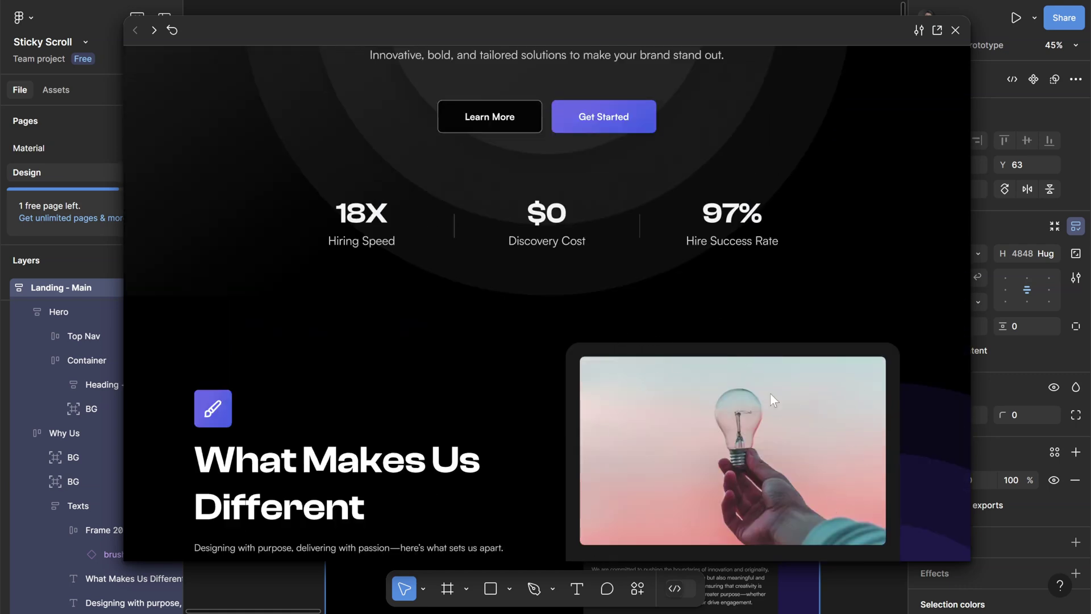
pyautogui.click(955, 31)
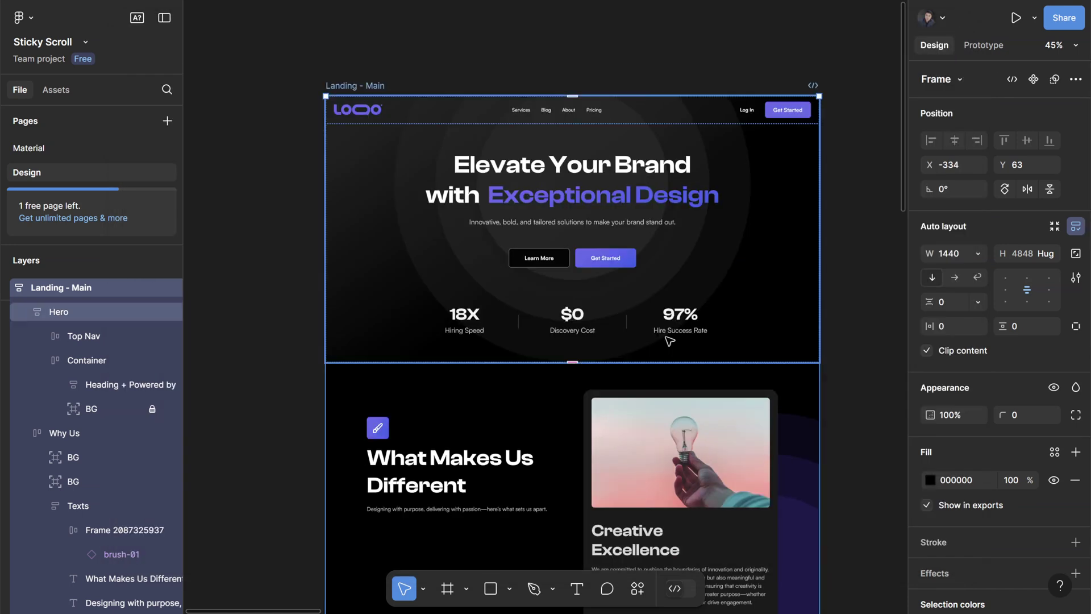
# Give the frame holding the Why Us cards a top auto layout padding of 80
pyautogui.scroll(-4, 807, 443)
pyautogui.click(725, 540)
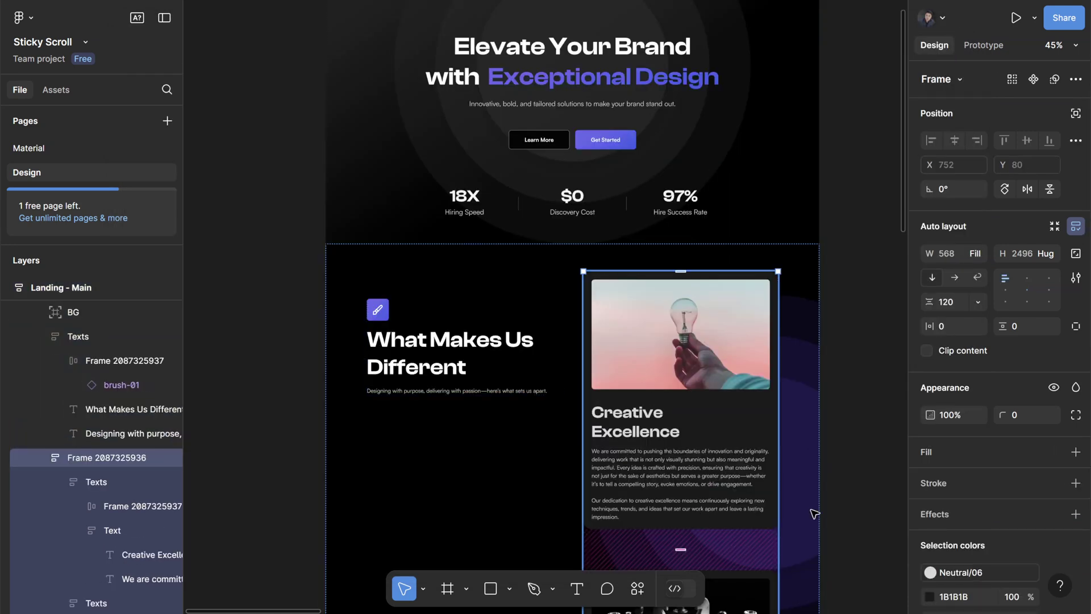
pyautogui.scroll(-8, 685, 434)
pyautogui.scroll(-3, 687, 435)
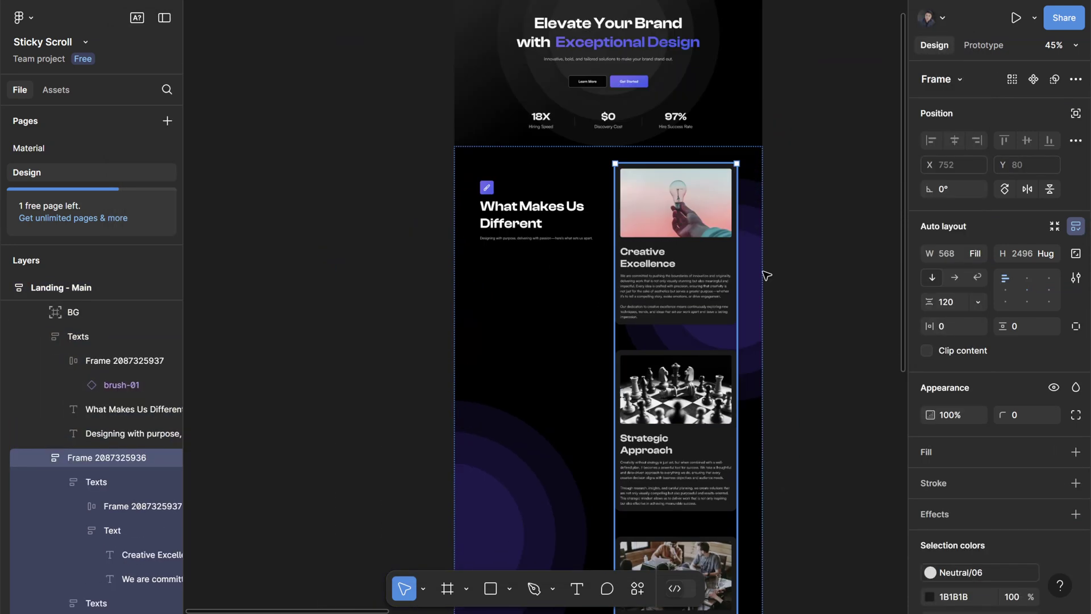
pyautogui.scroll(1, 685, 253)
pyautogui.scroll(3, 665, 194)
pyautogui.scroll(3, 661, 194)
pyautogui.click(1076, 326)
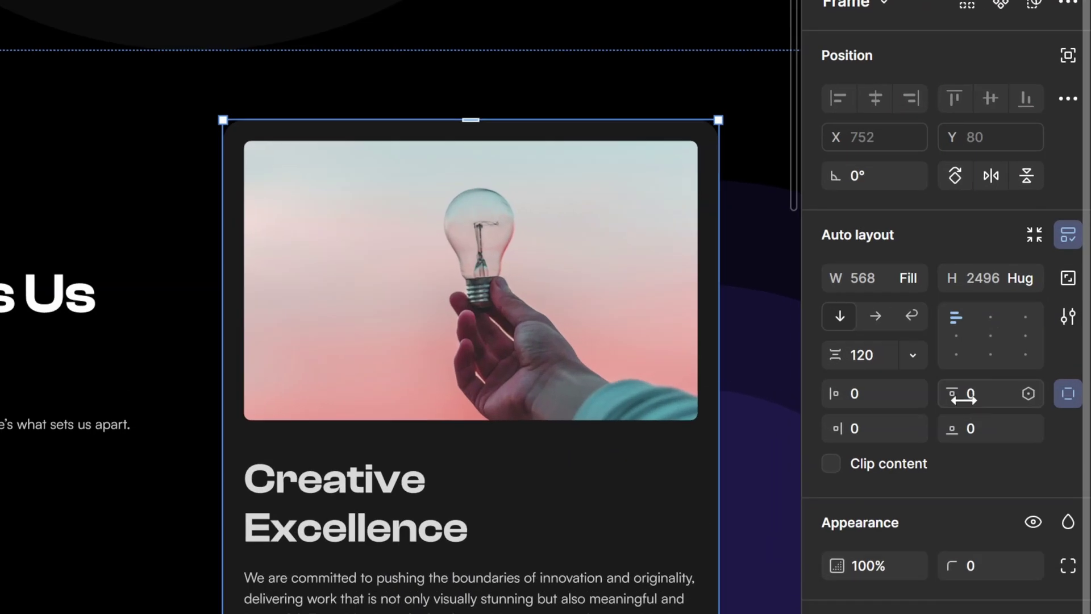
pyautogui.click(970, 395)
pyautogui.write('80')
pyautogui.press('Return')
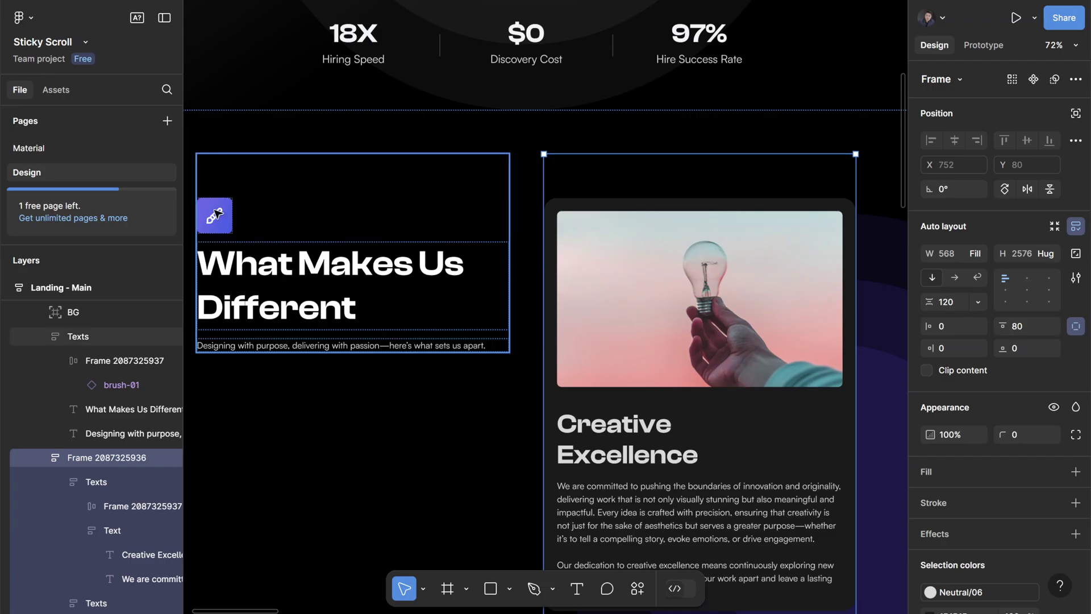
# Check that the brush icon's top aligns with the Creative Excellence card, and preview the page's sticky scrolling down to the testimonials
pyautogui.keyDown('shift'); pyautogui.doubleClick(215, 211); pyautogui.keyUp('shift')
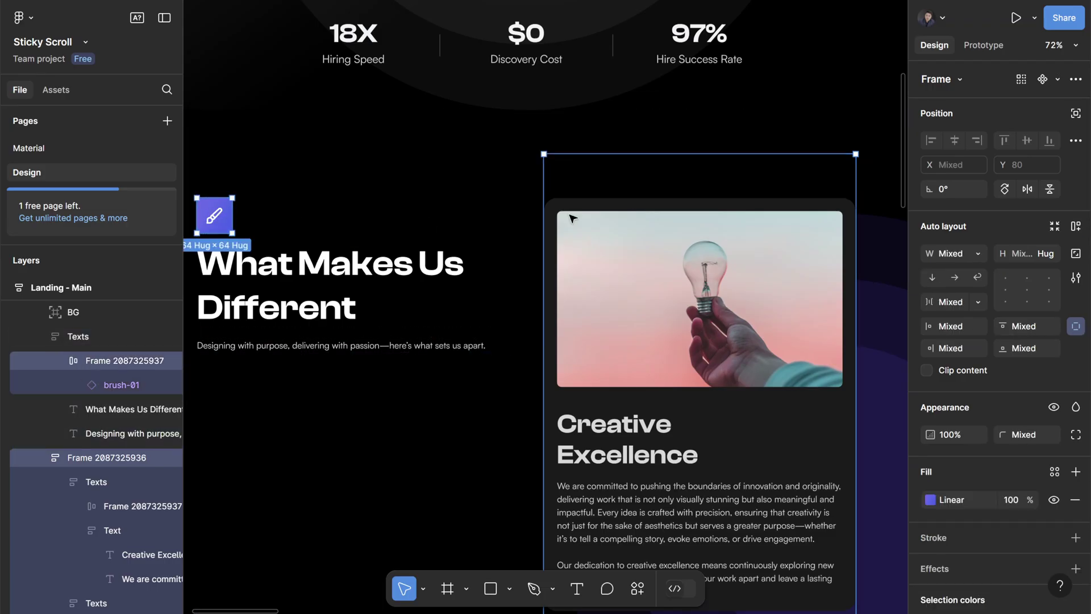
pyautogui.keyDown('shift'); pyautogui.click(705, 256); pyautogui.keyUp('shift')
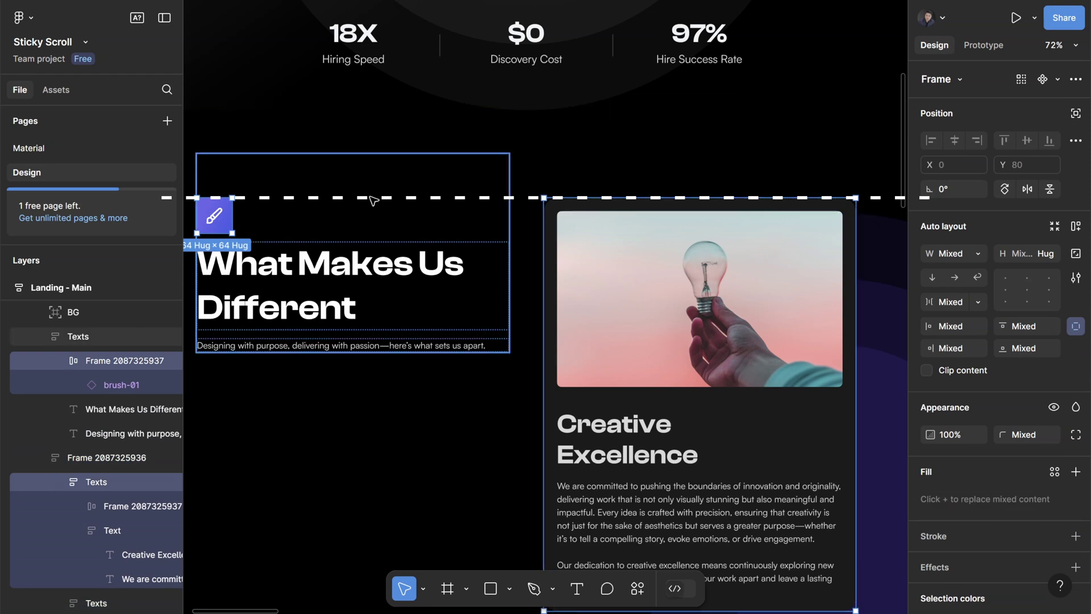
pyautogui.hotkey('shift', 'space')
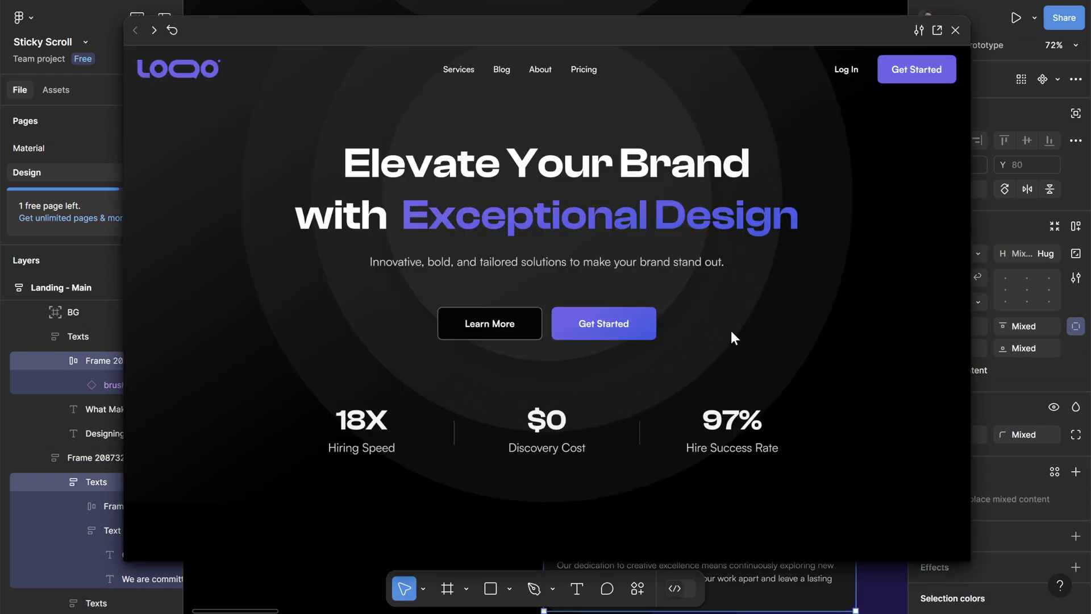
pyautogui.scroll(-5, 731, 331)
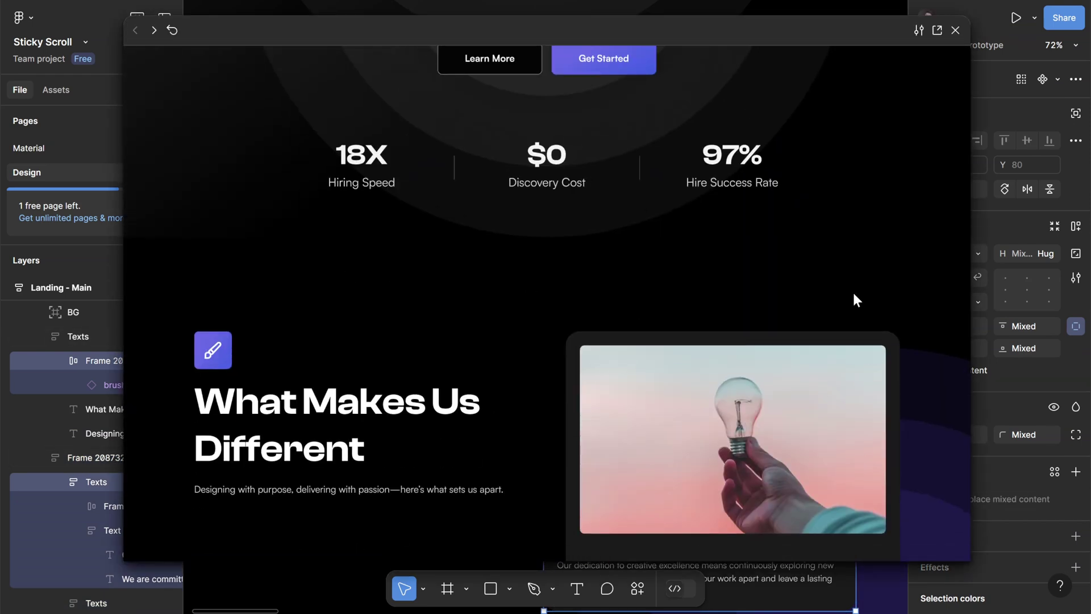
pyautogui.scroll(-3, 857, 299)
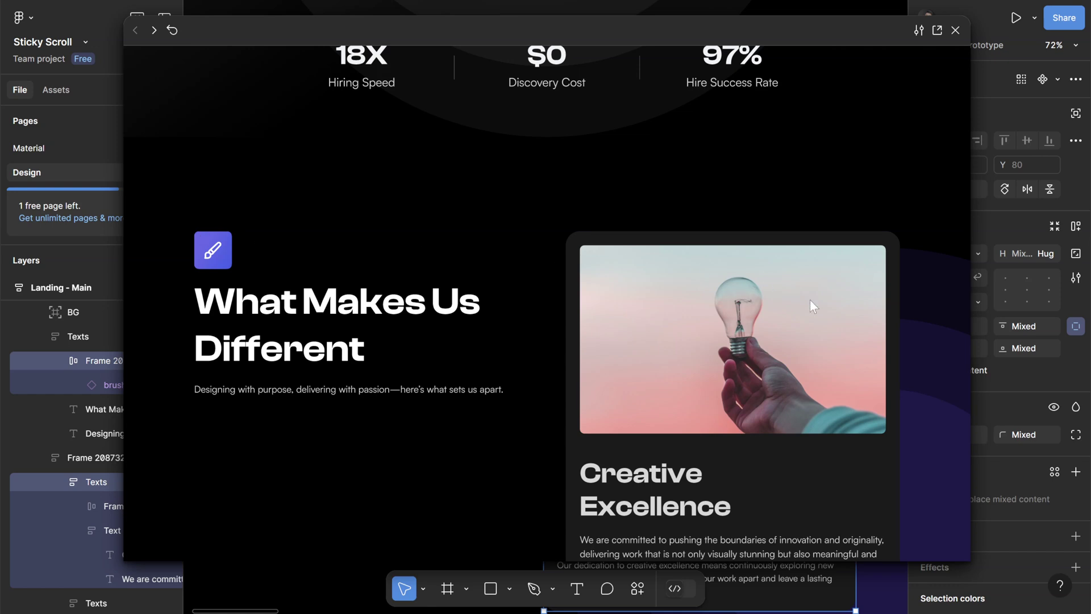
pyautogui.scroll(-5, 810, 299)
pyautogui.scroll(-10, 811, 301)
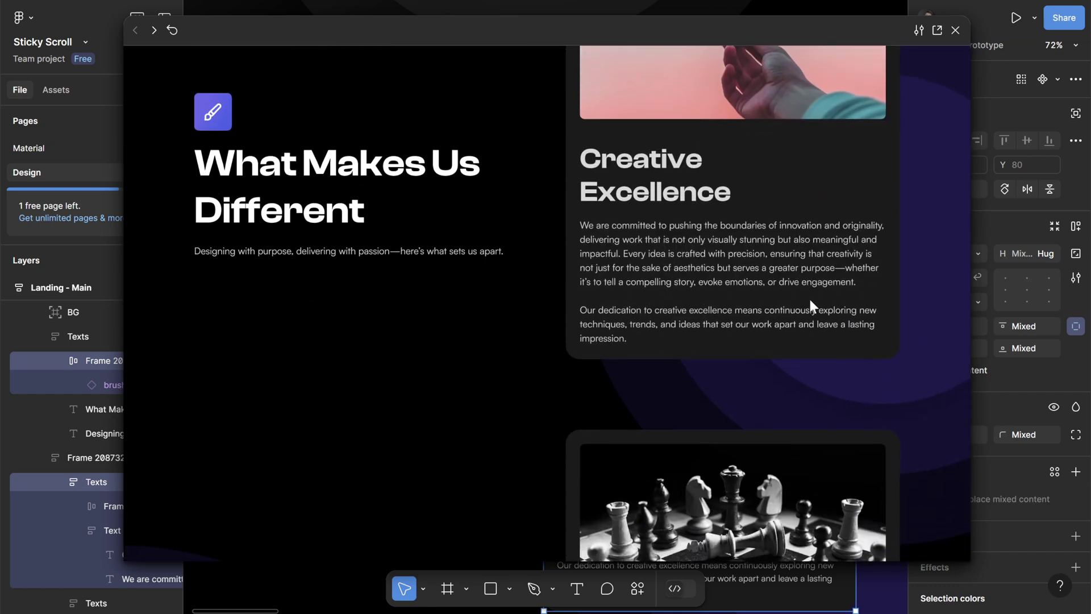
pyautogui.scroll(-15, 809, 296)
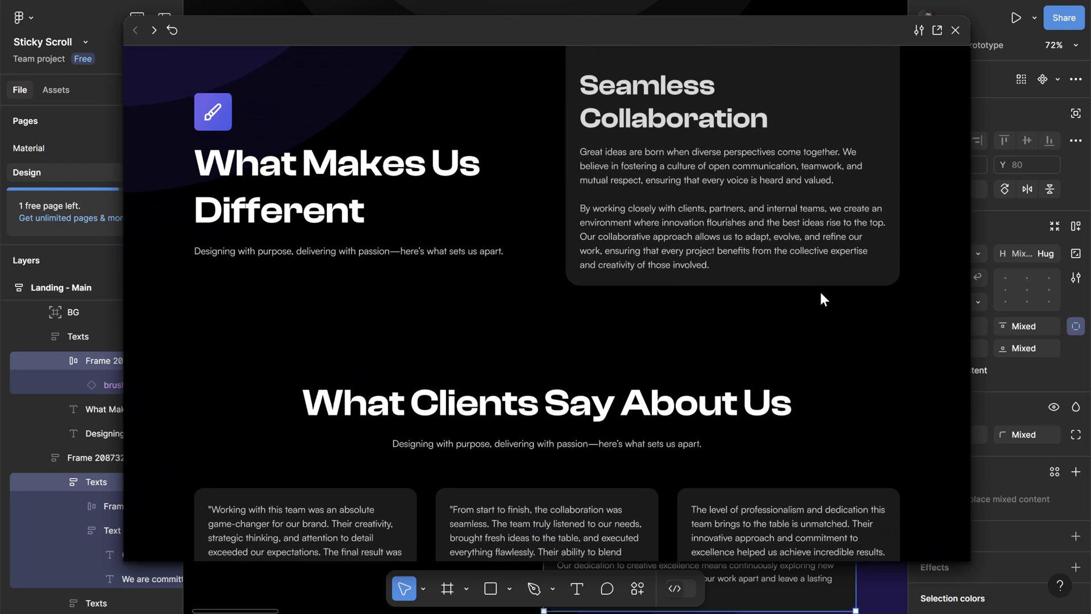
pyautogui.scroll(-3, 787, 274)
pyautogui.scroll(-9, 786, 271)
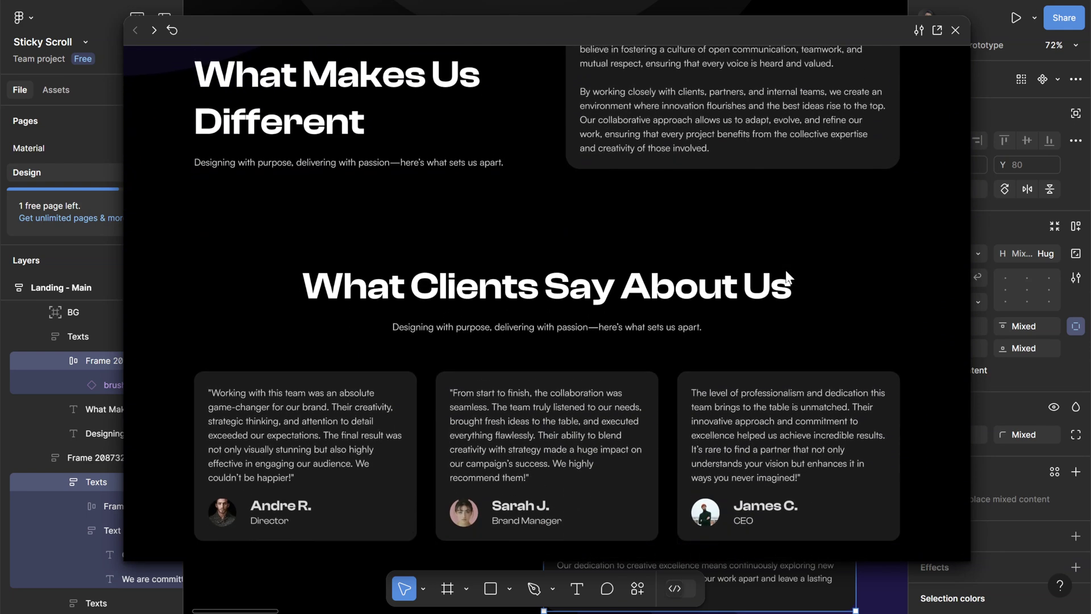
pyautogui.press('Escape')
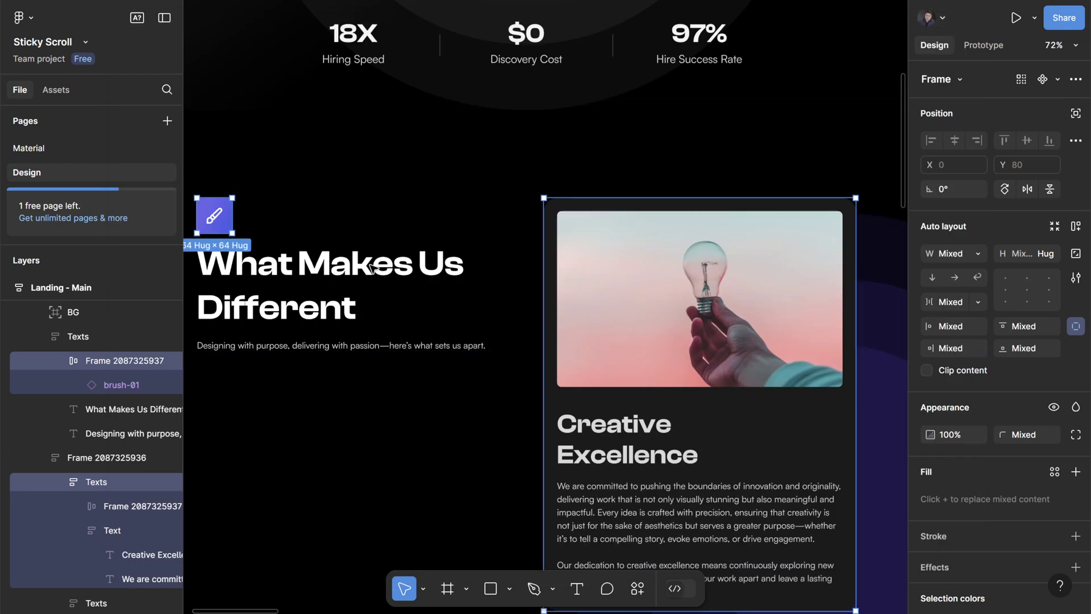
# Move the Landing - Main frame to about X -1145, Y -1 on the canvas
pyautogui.scroll(-6, 555, 319)
pyautogui.scroll(-4, 664, 341)
pyautogui.press('Escape')
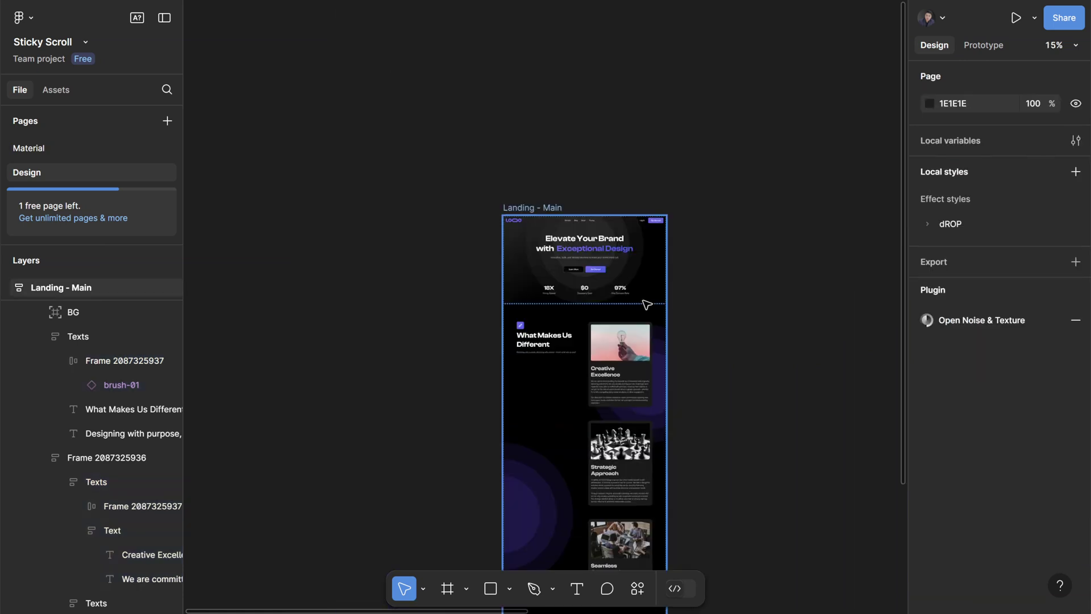
pyautogui.click(647, 304)
pyautogui.scroll(-3, 721, 263)
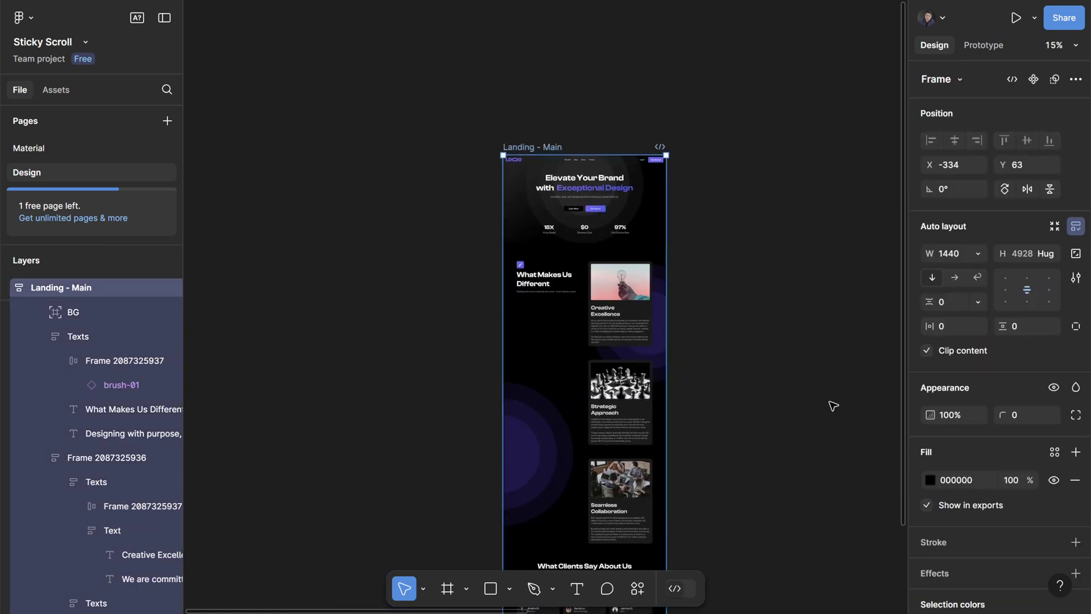
pyautogui.scroll(-5, 834, 406)
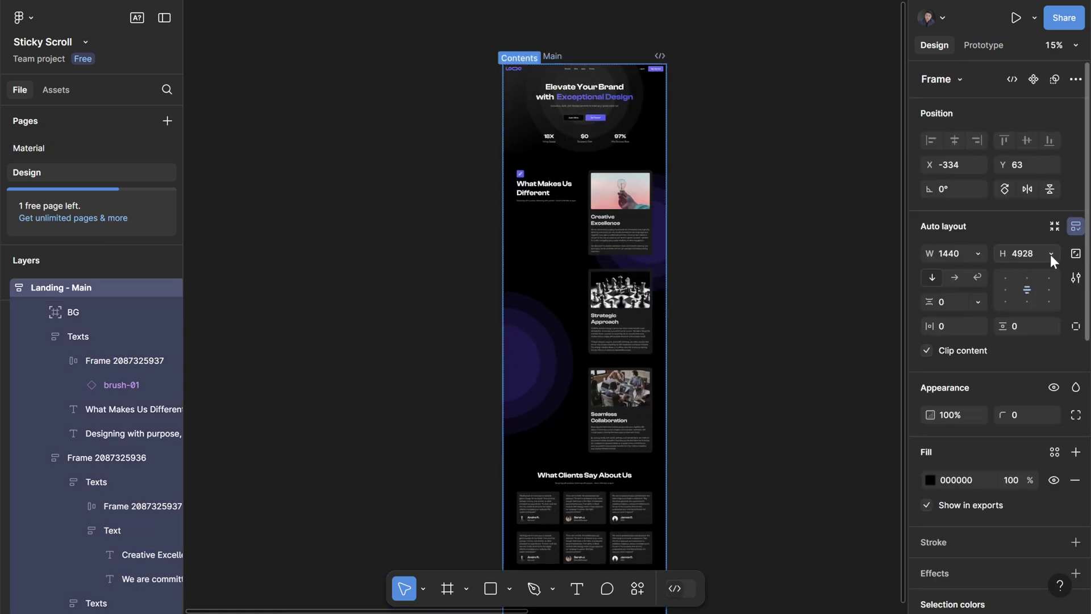
pyautogui.scroll(6, 682, 271)
pyautogui.moveTo(611, 234); pyautogui.dragTo(516, 227)
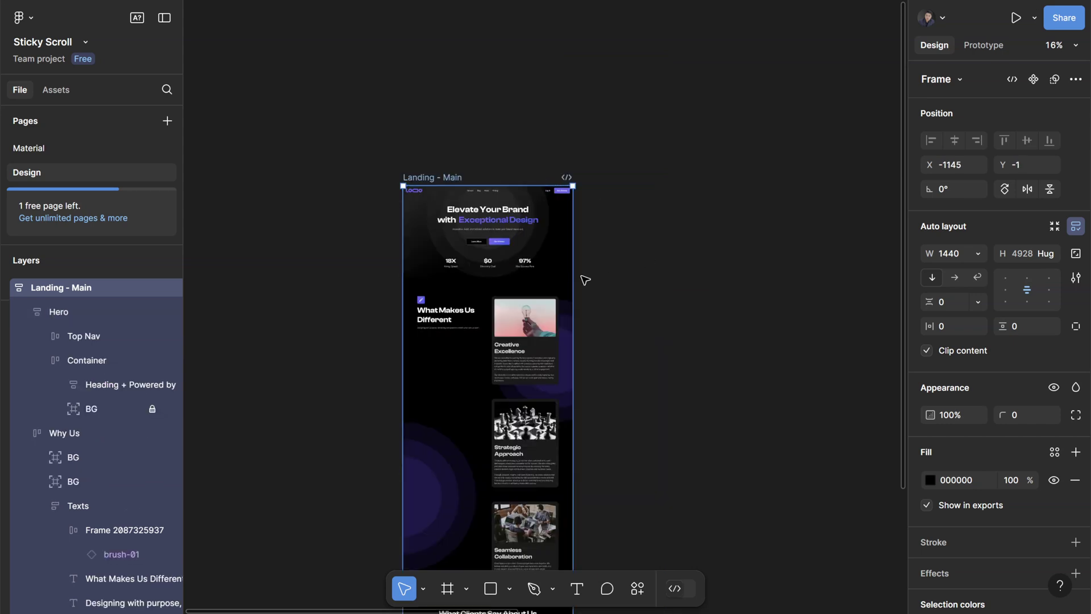
pyautogui.scroll(3, 586, 280)
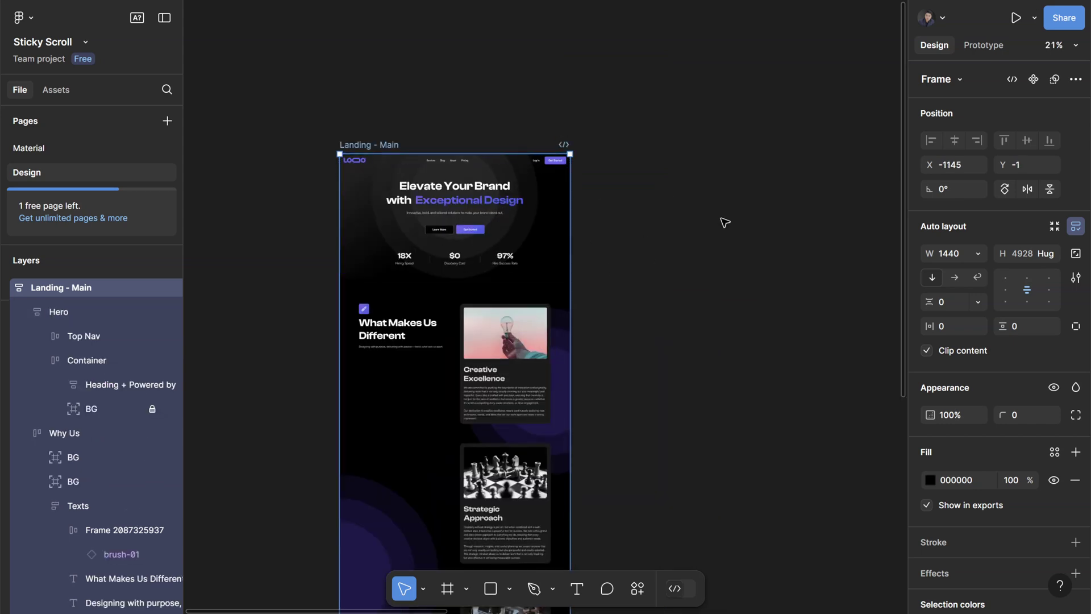
# Duplicate the Landing - Main frame and place the copy beside the original at about X 638, Y -1
pyautogui.hotkey('ctrl', 'd')
pyautogui.hscroll(3, 724, 222)
pyautogui.moveTo(601, 220); pyautogui.dragTo(647, 217)
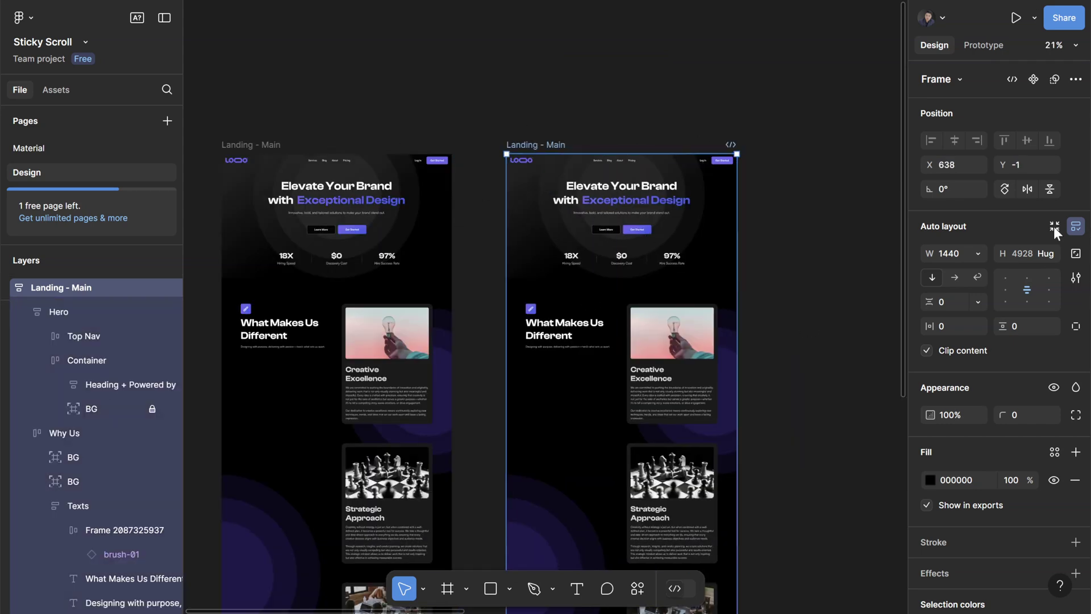
# Set the duplicated Landing - Main frame's height to 1024 and preview it briefly
pyautogui.click(1047, 255)
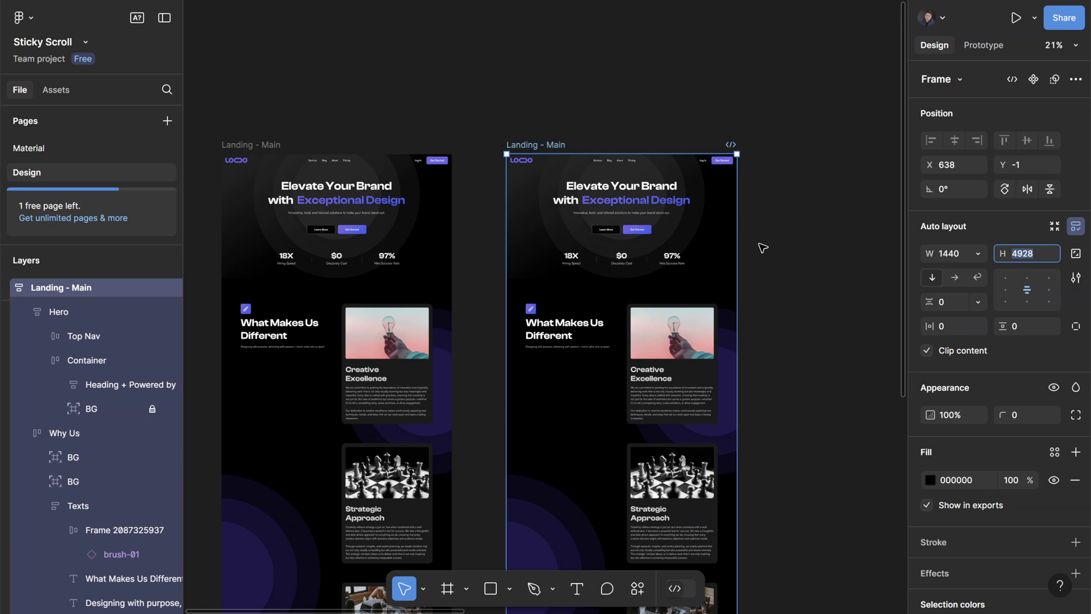
pyautogui.write('1024')
pyautogui.press('Return')
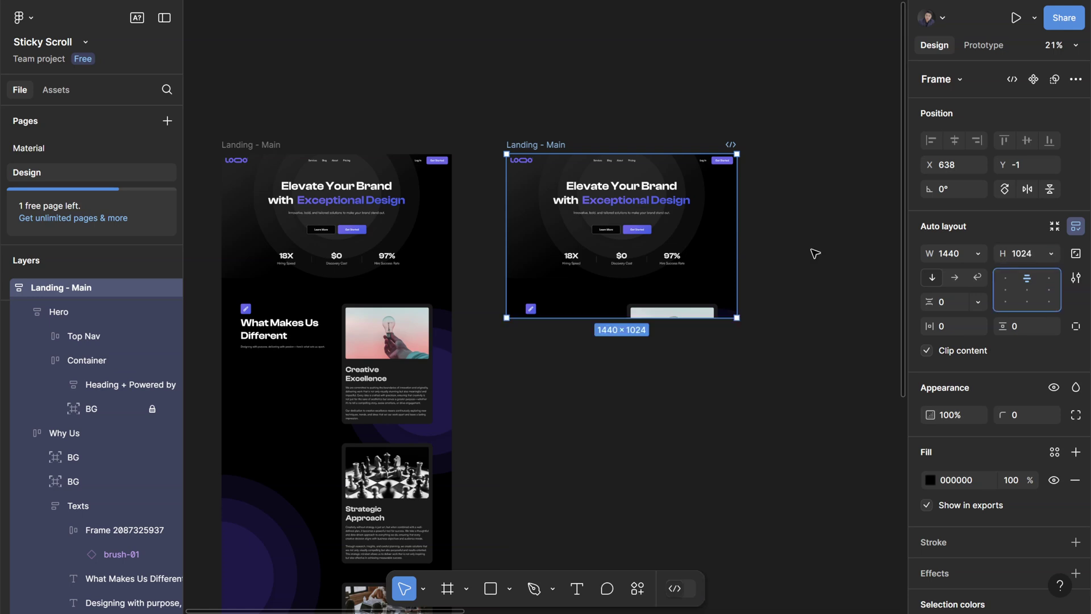
pyautogui.hotkey('shift', 'space')
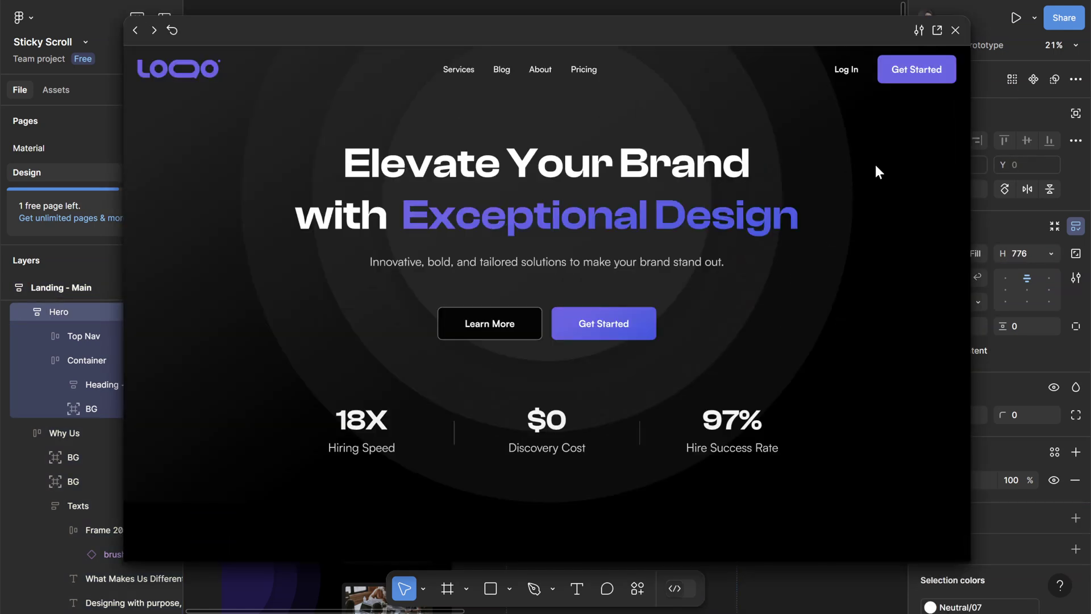
pyautogui.click(955, 30)
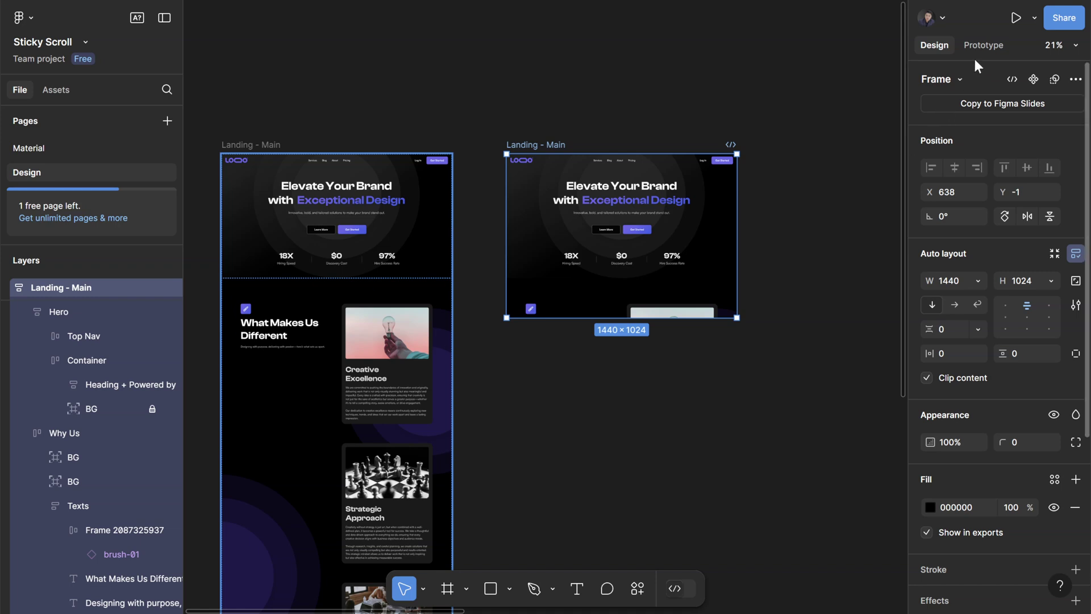
# Set the scroll overflow of the duplicated 1440 × 1024 frame to Vertical
pyautogui.click(983, 45)
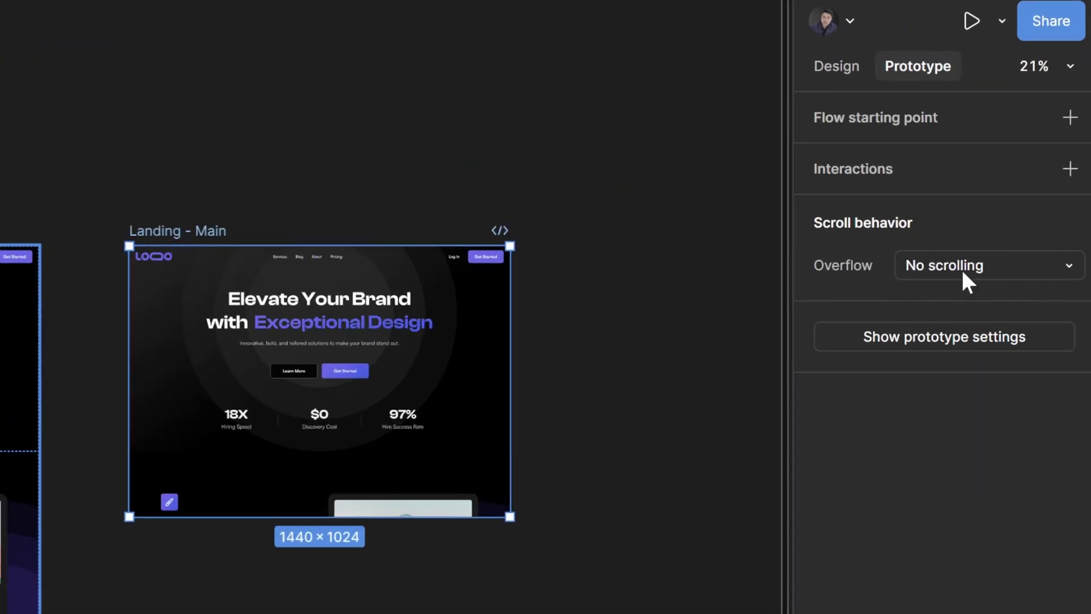
pyautogui.click(1042, 270)
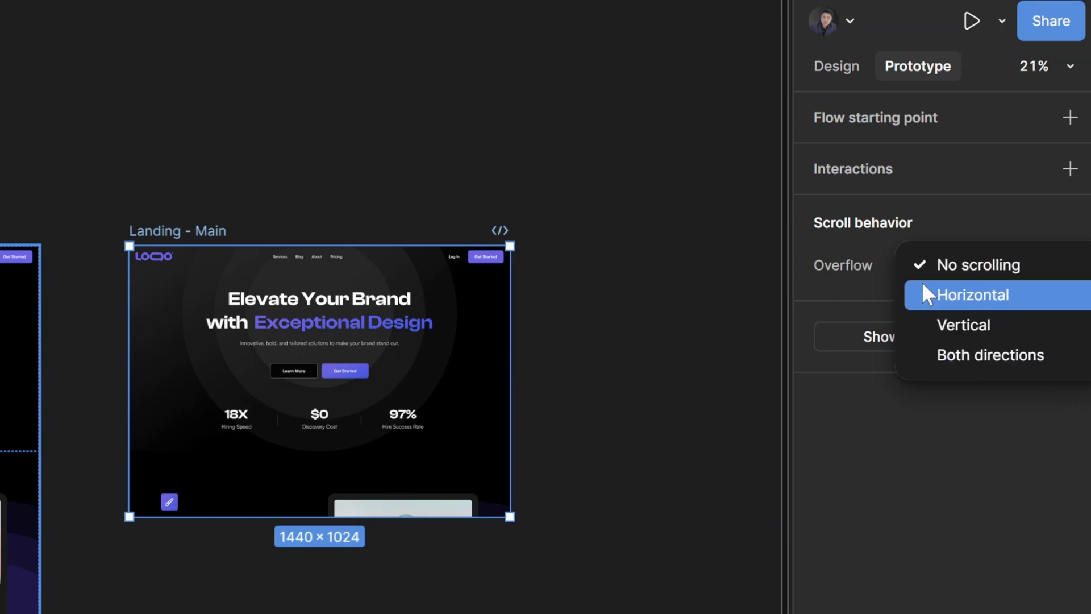
pyautogui.click(1043, 327)
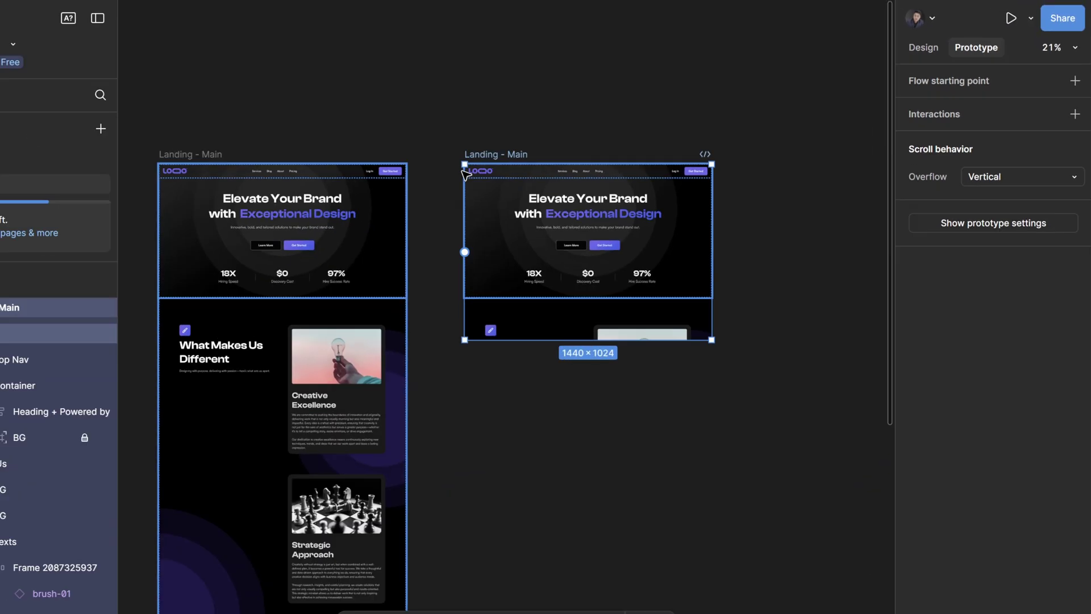
# Preview the 1024-high frame, check its sticky heading while scrolling to the Seamless Collaboration card, and close the preview
pyautogui.click(474, 162)
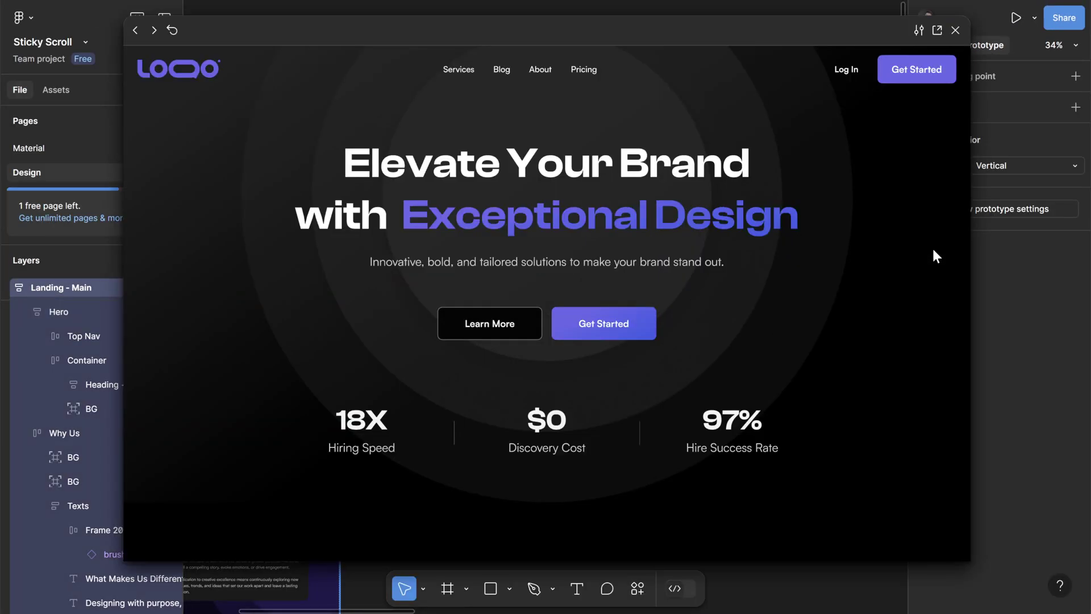
pyautogui.scroll(-10, 934, 251)
pyautogui.scroll(-10, 933, 250)
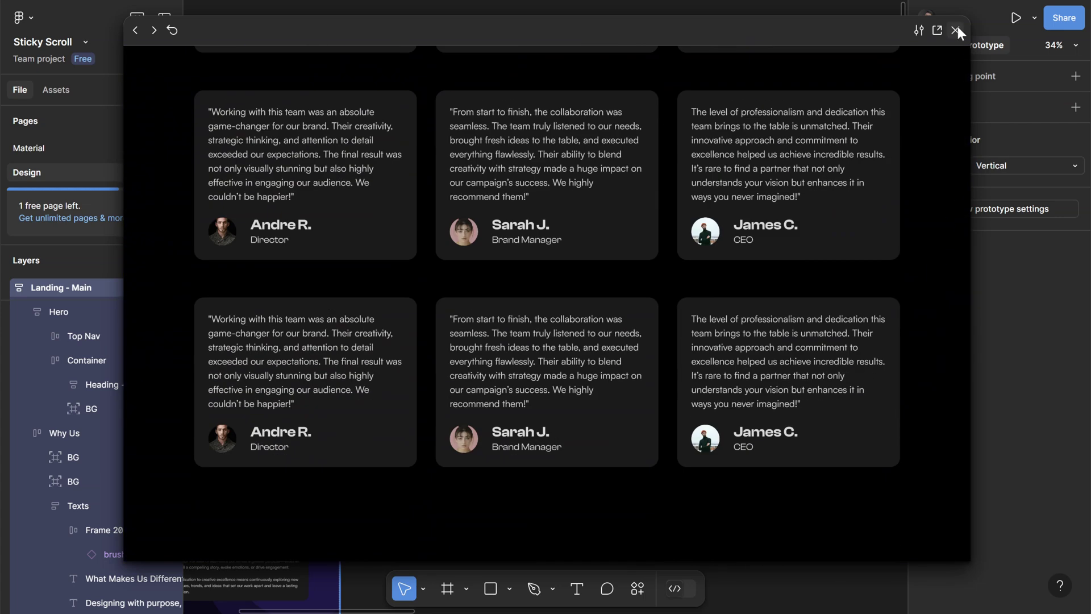
pyautogui.click(957, 30)
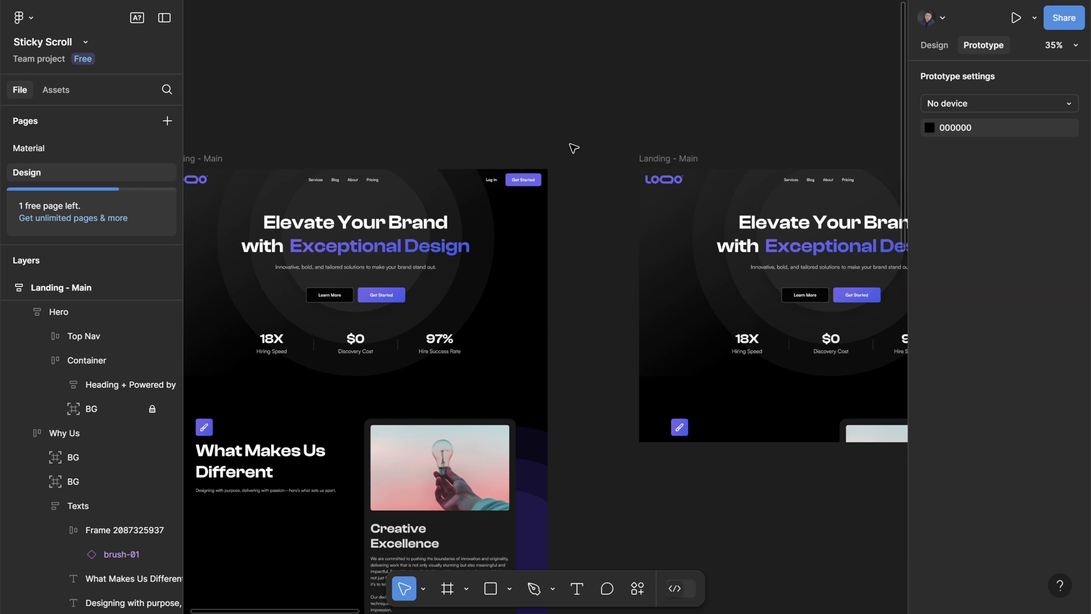
# Preview the original full-height Landing - Main frame and check the sticky heading against the Creative Excellence card
pyautogui.hscroll(-2, 572, 146)
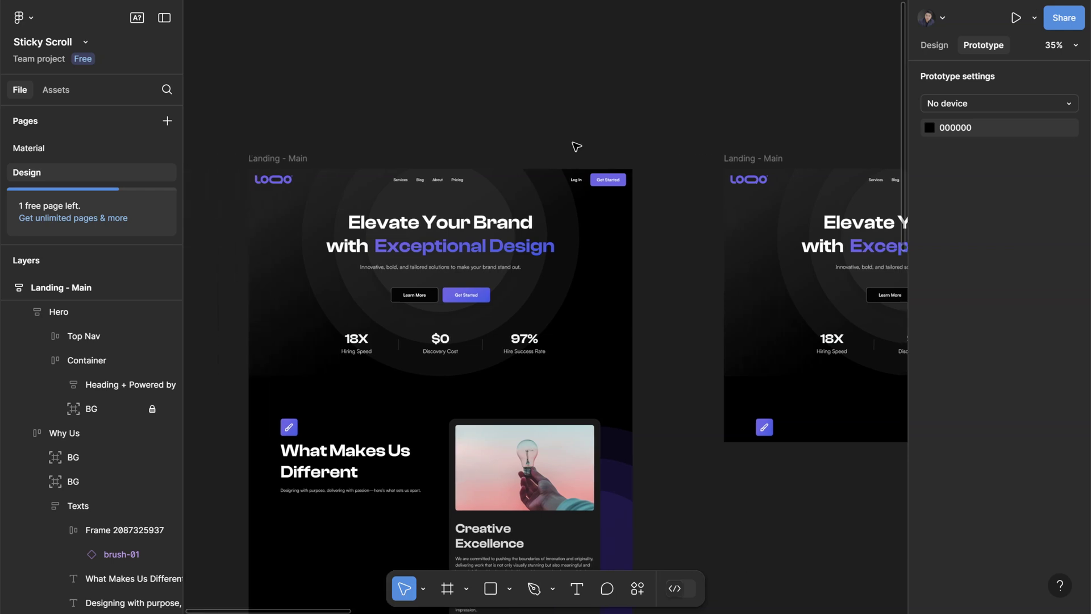
pyautogui.scroll(3, 301, 182)
pyautogui.click(263, 170)
pyautogui.hotkey('shift', 'space')
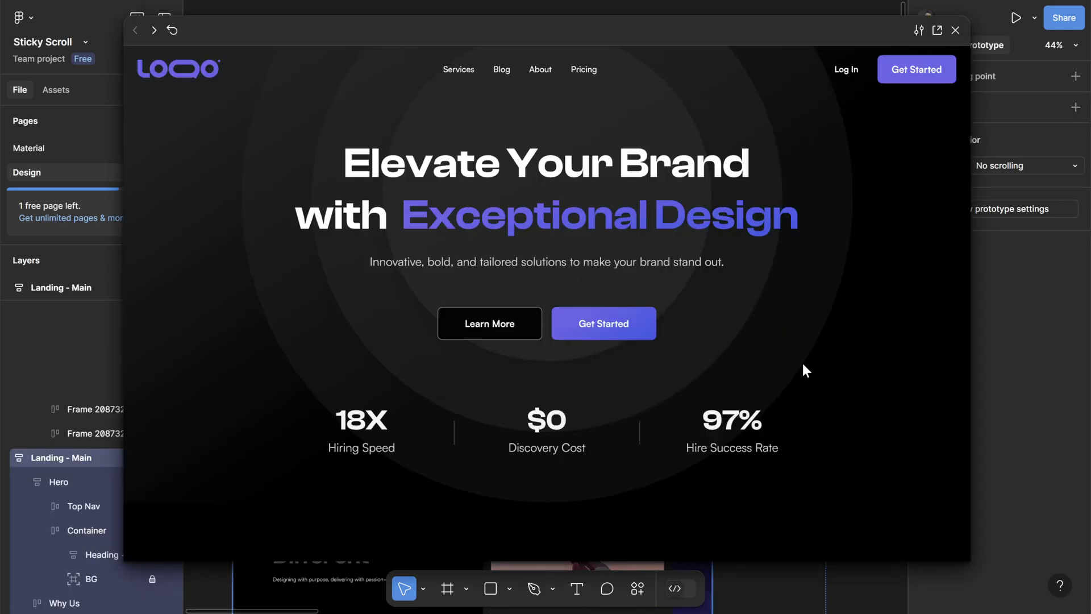
pyautogui.scroll(-3, 803, 364)
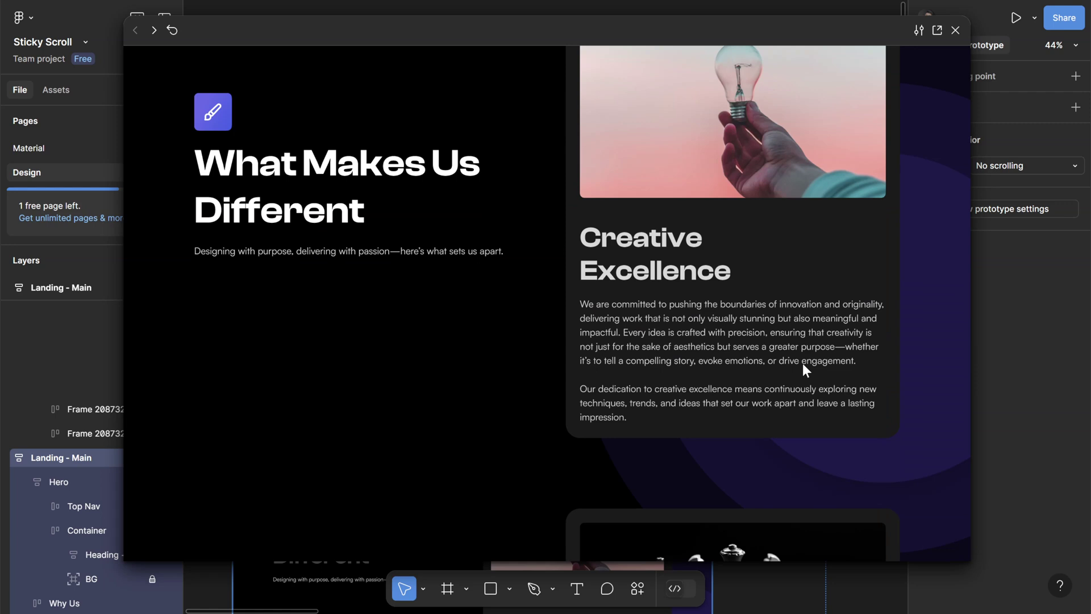